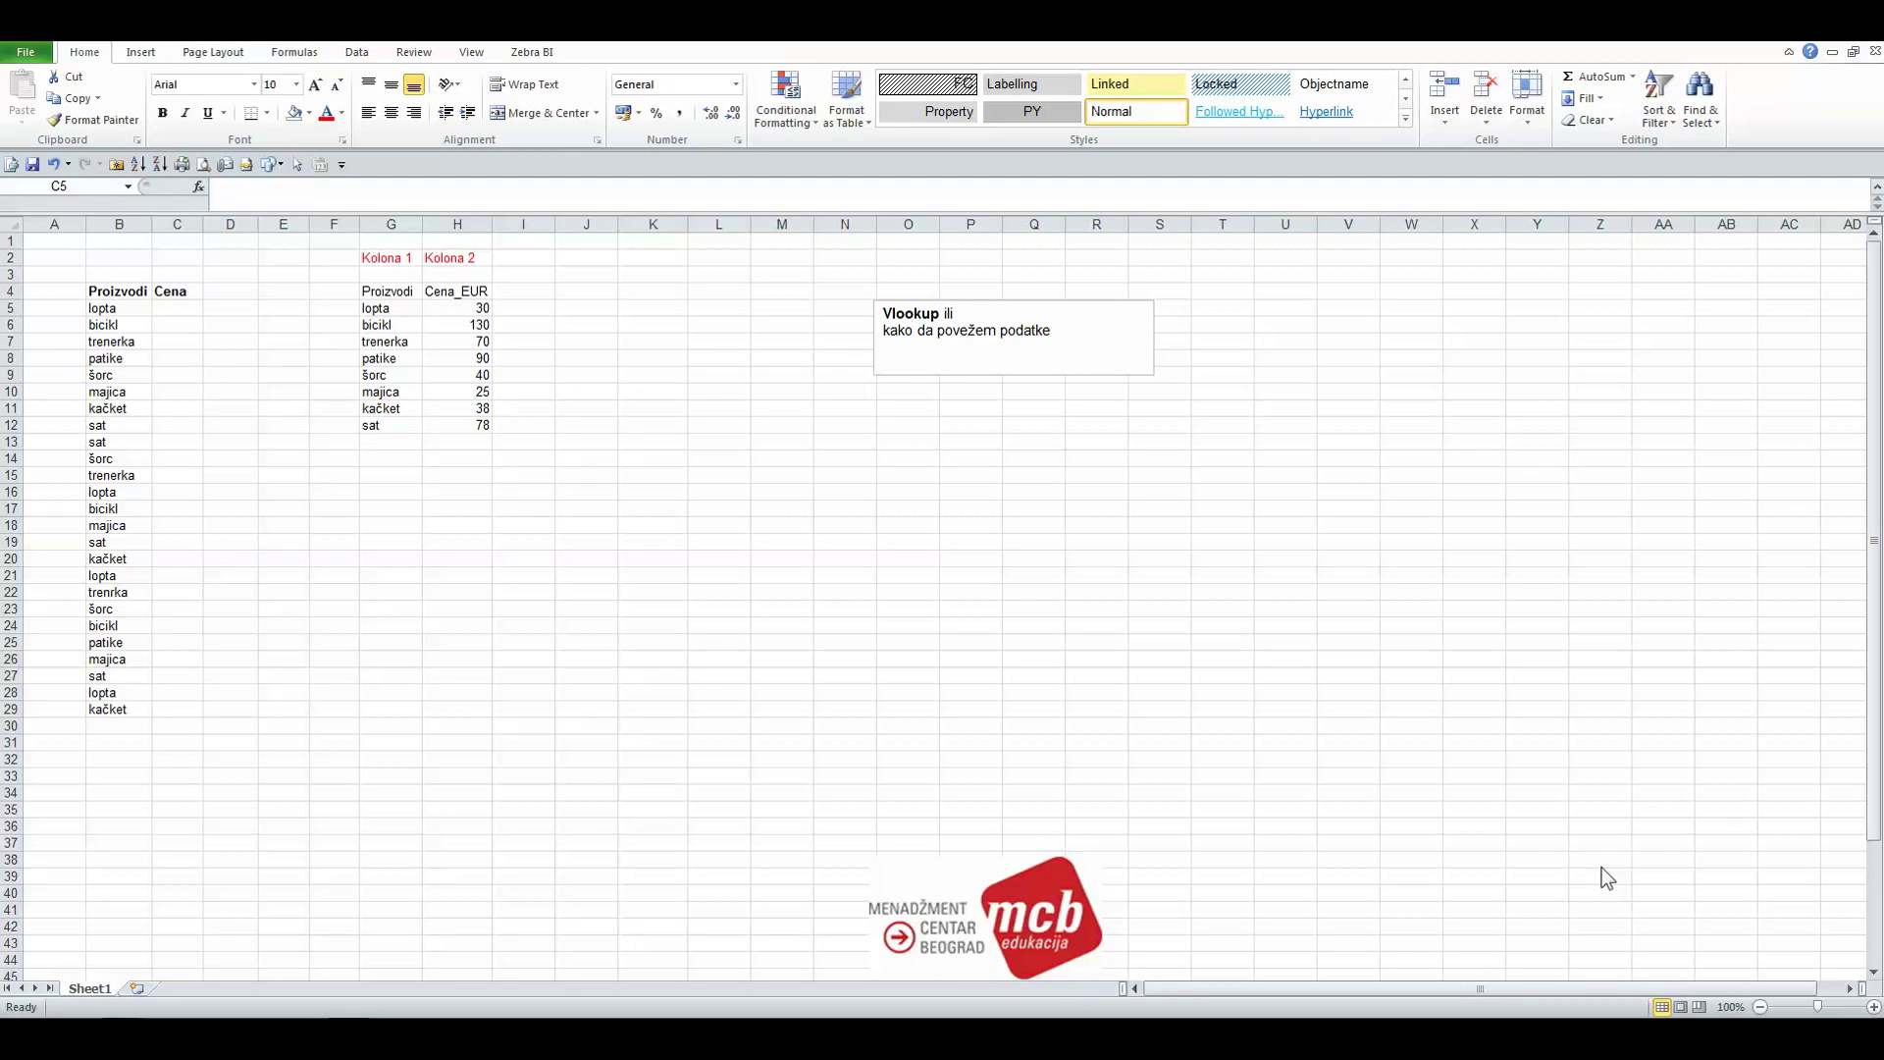
# Step: Look over the product names in column B and the empty Cena column
pyautogui.click(117, 324)
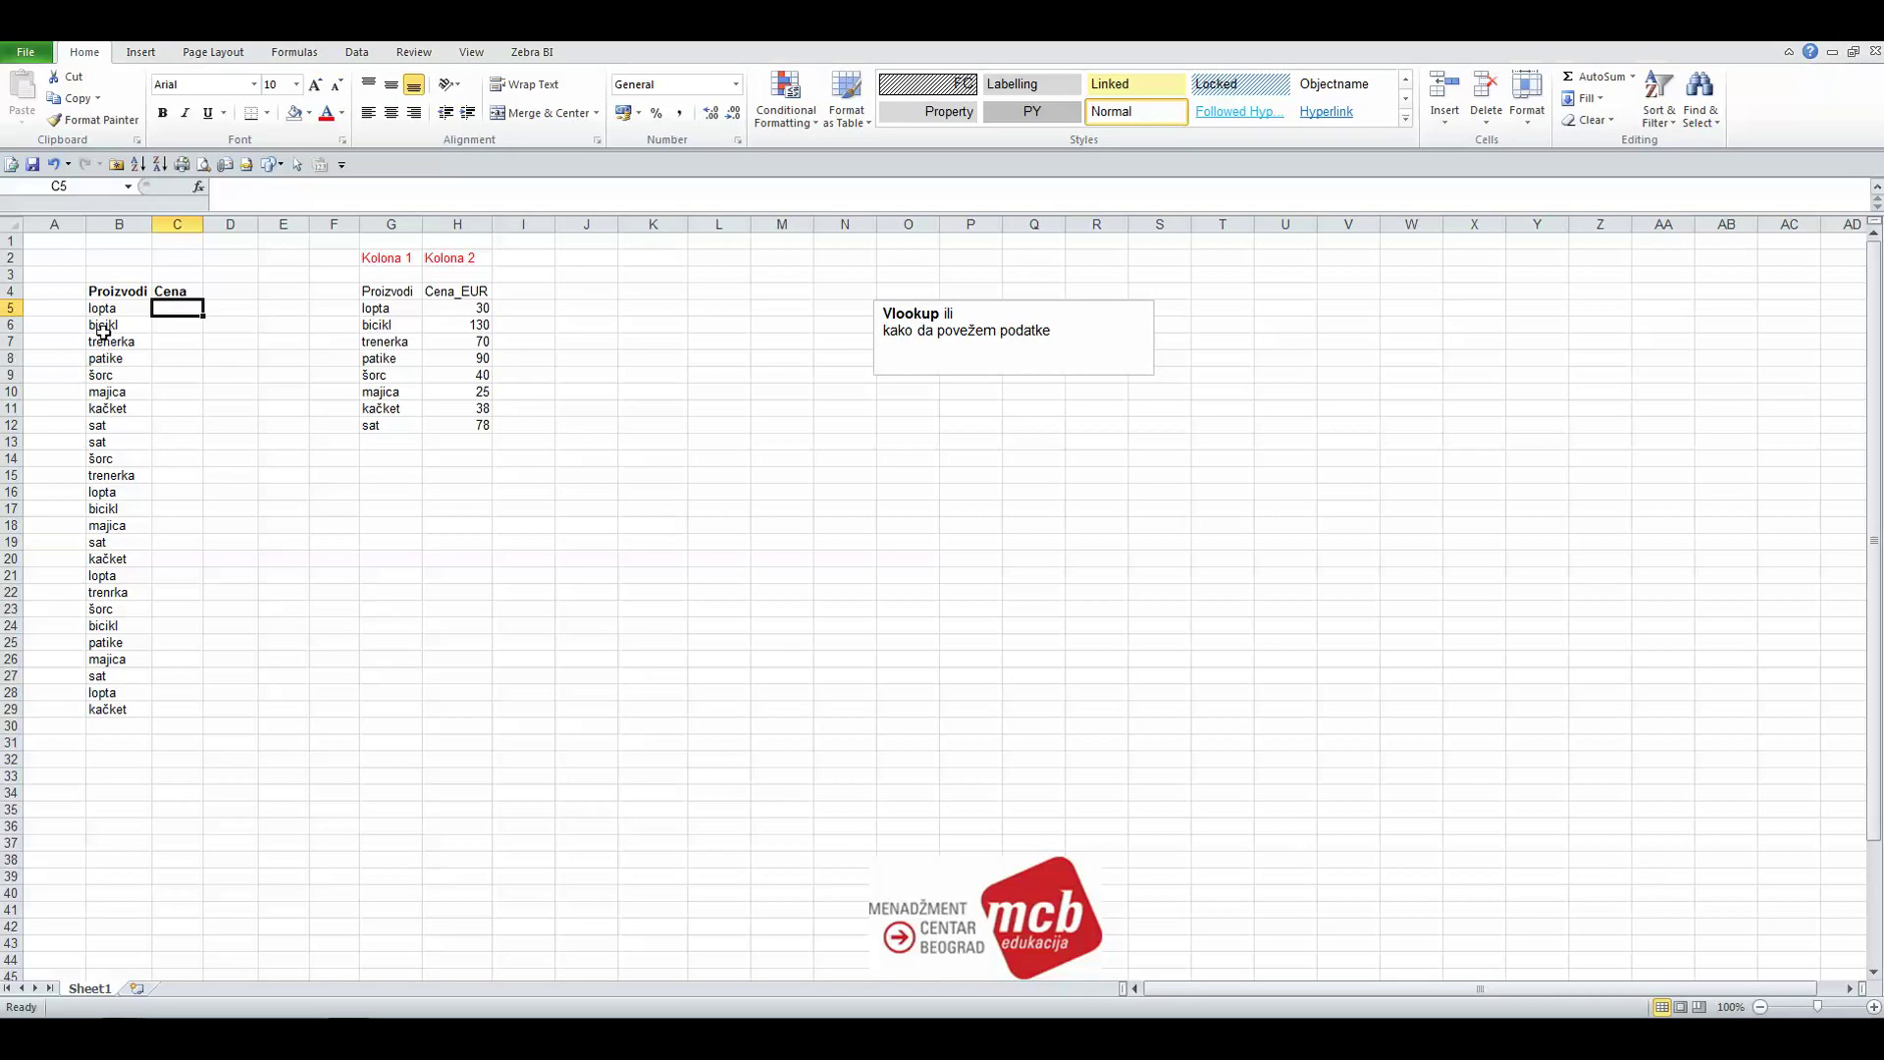
pyautogui.click(117, 307)
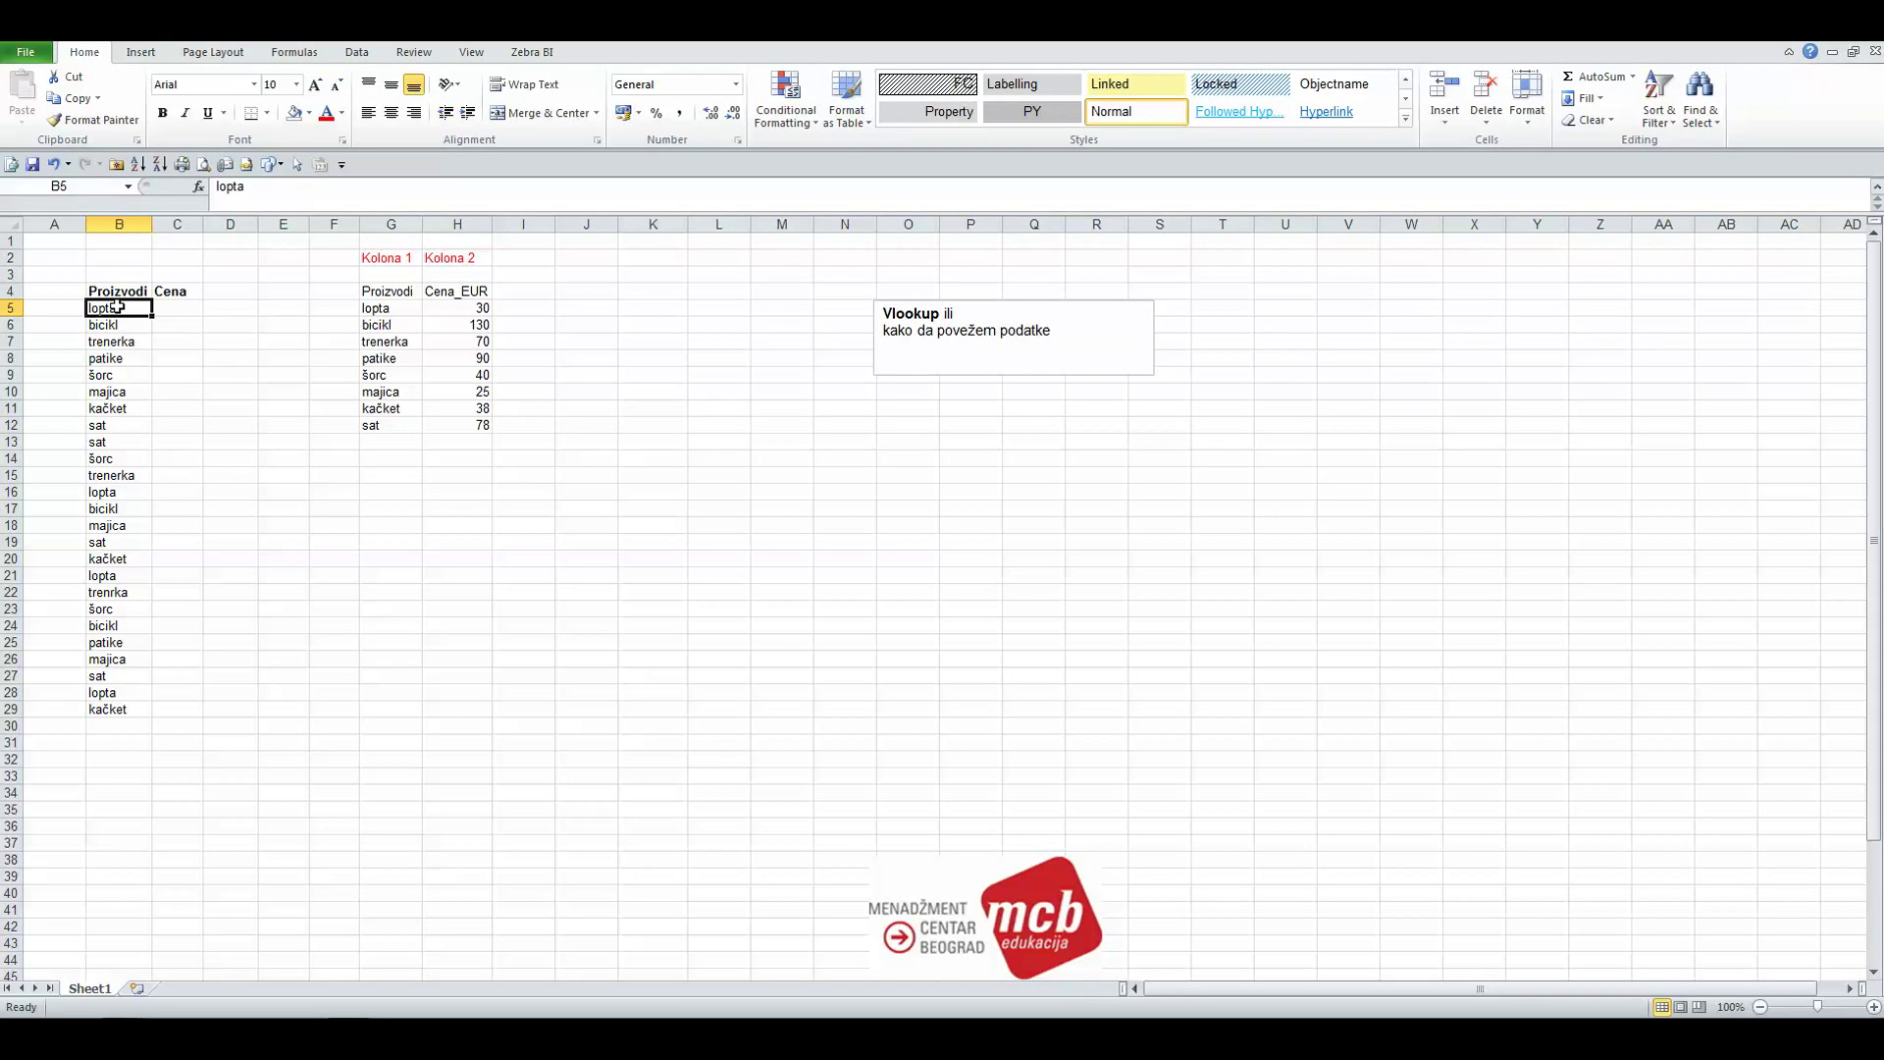
pyautogui.click(171, 306)
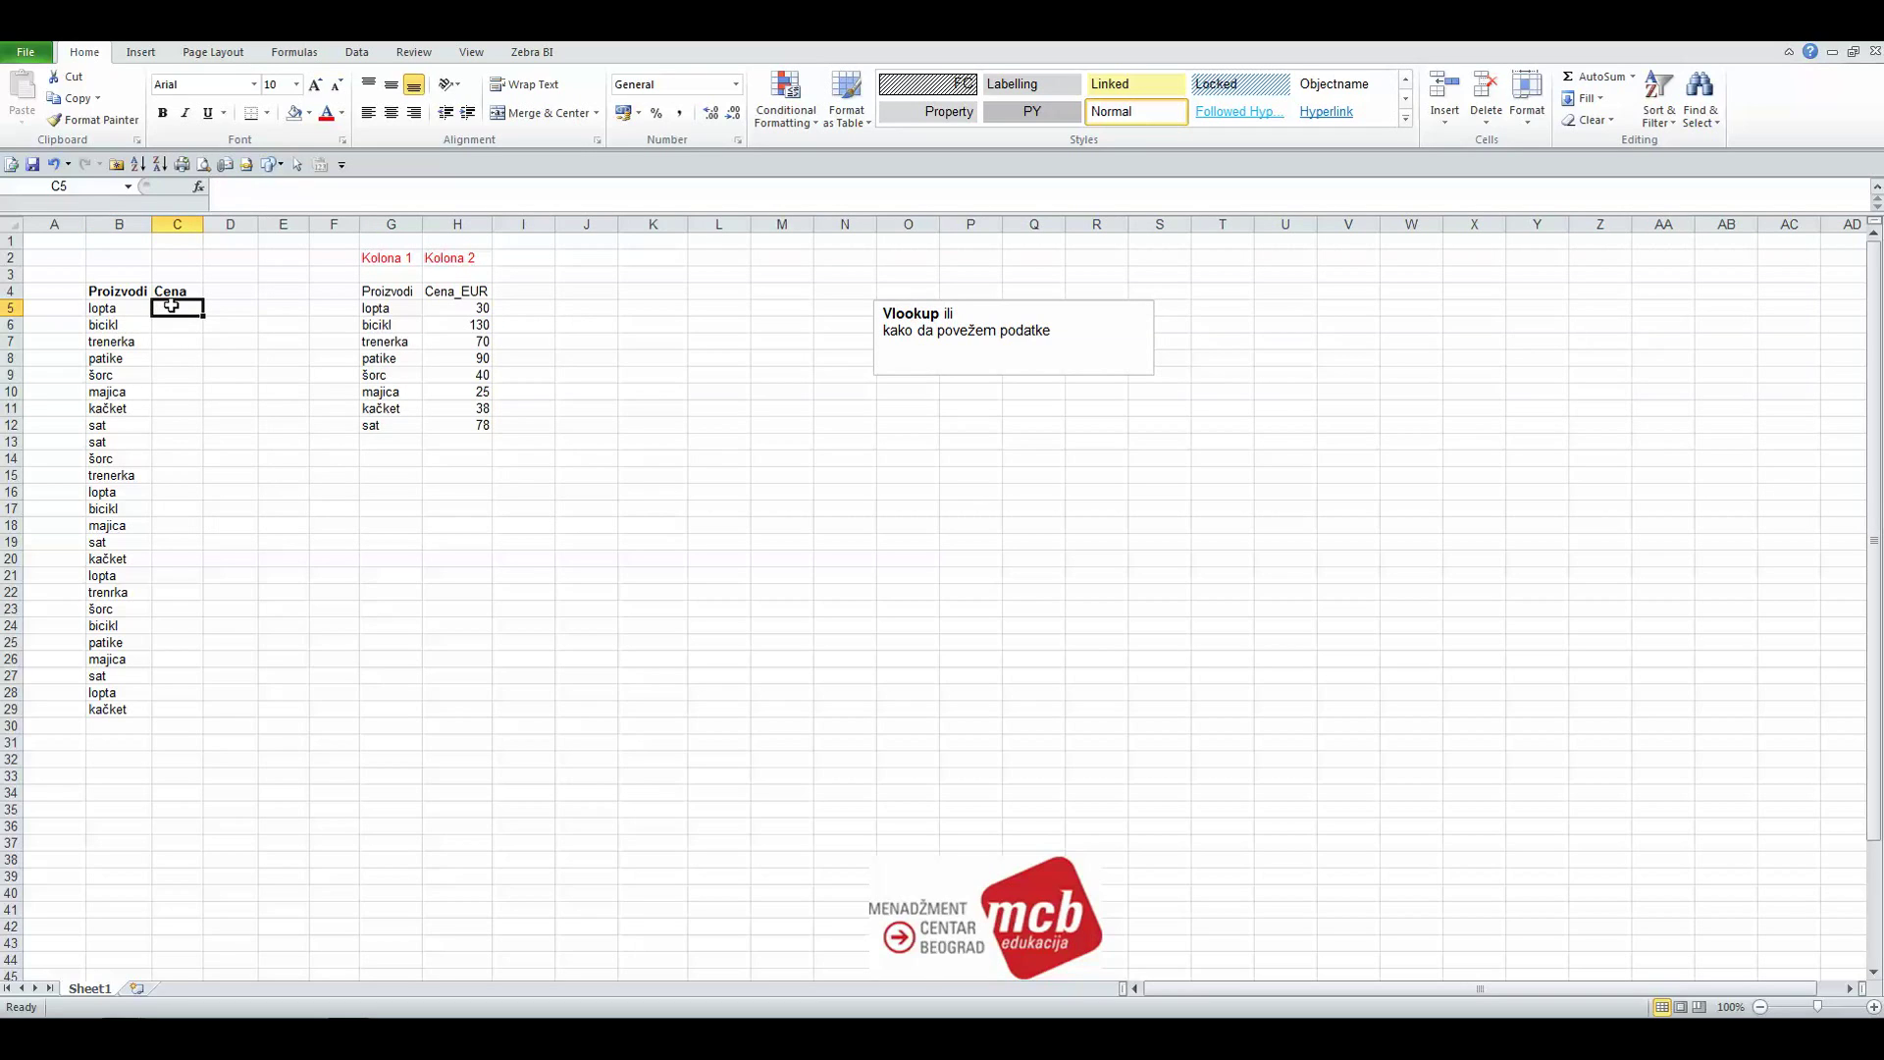
pyautogui.click(103, 342)
pyautogui.click(106, 409)
pyautogui.click(145, 424)
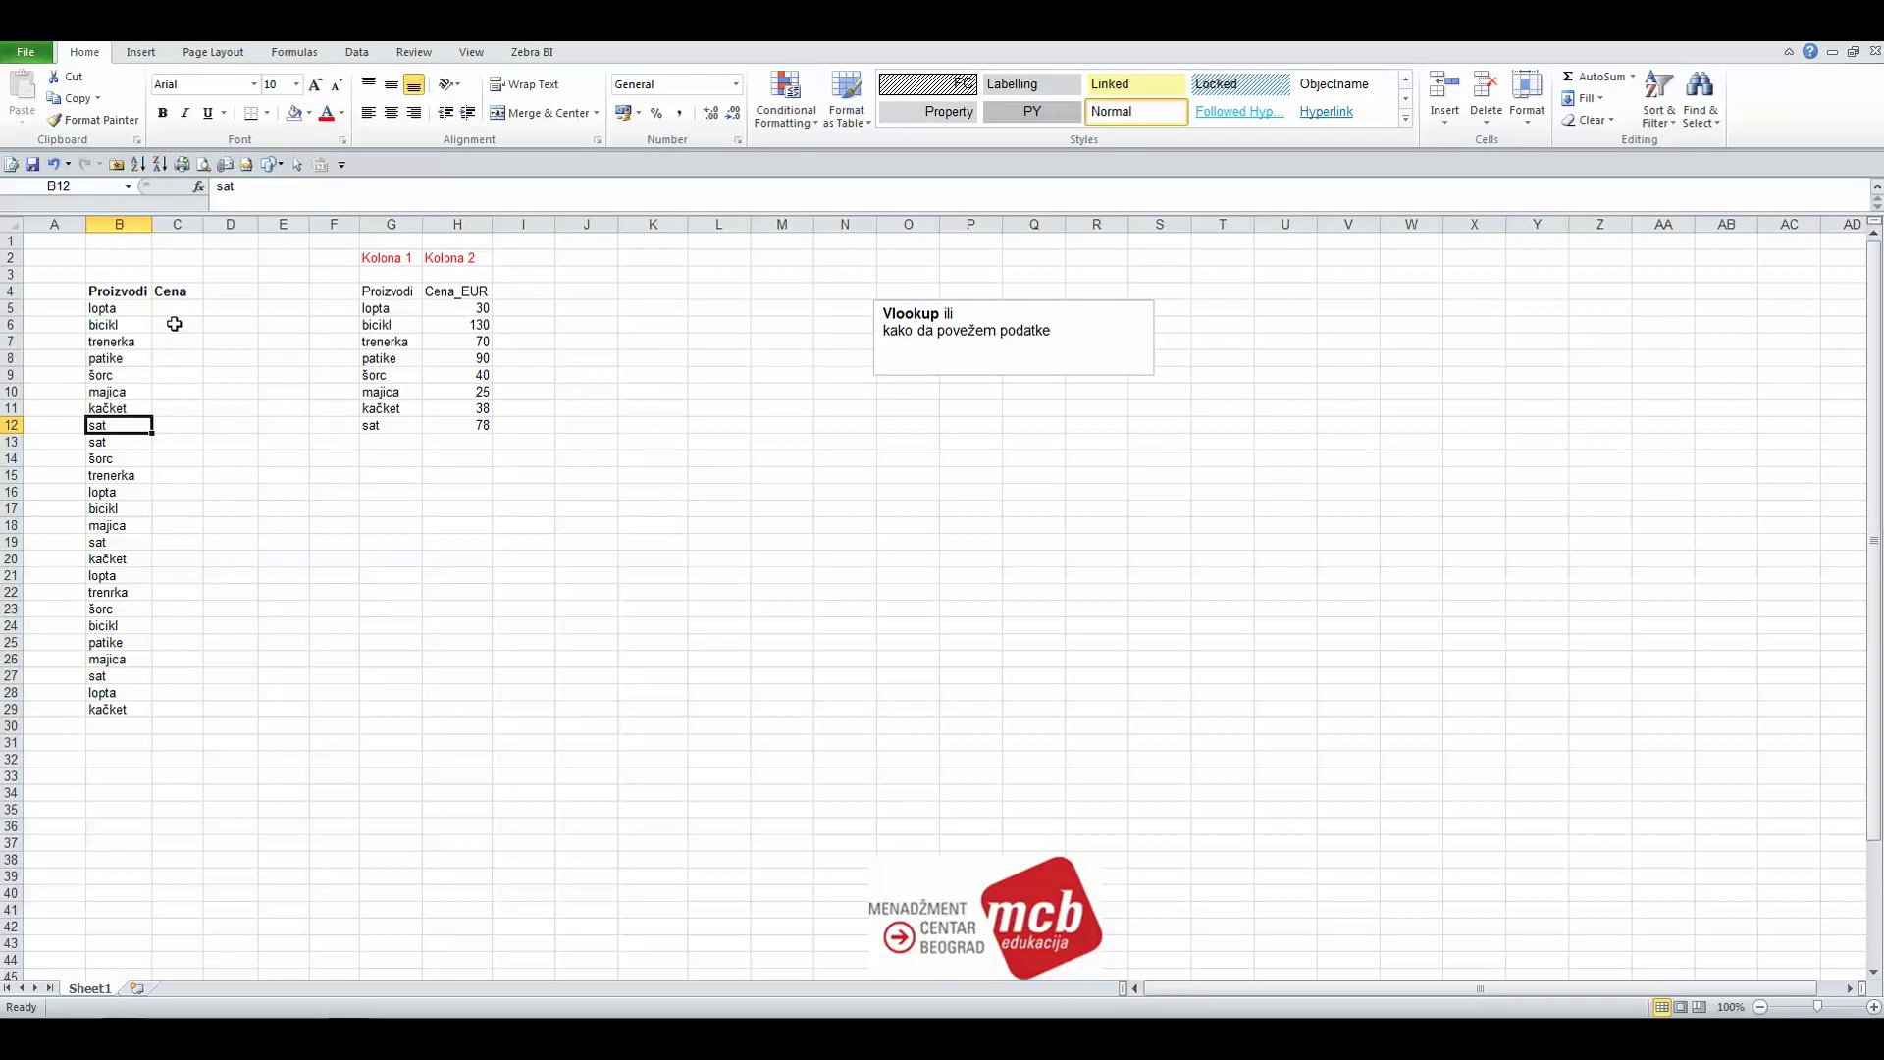
pyautogui.click(175, 339)
pyautogui.click(170, 424)
pyautogui.click(174, 512)
pyautogui.click(187, 608)
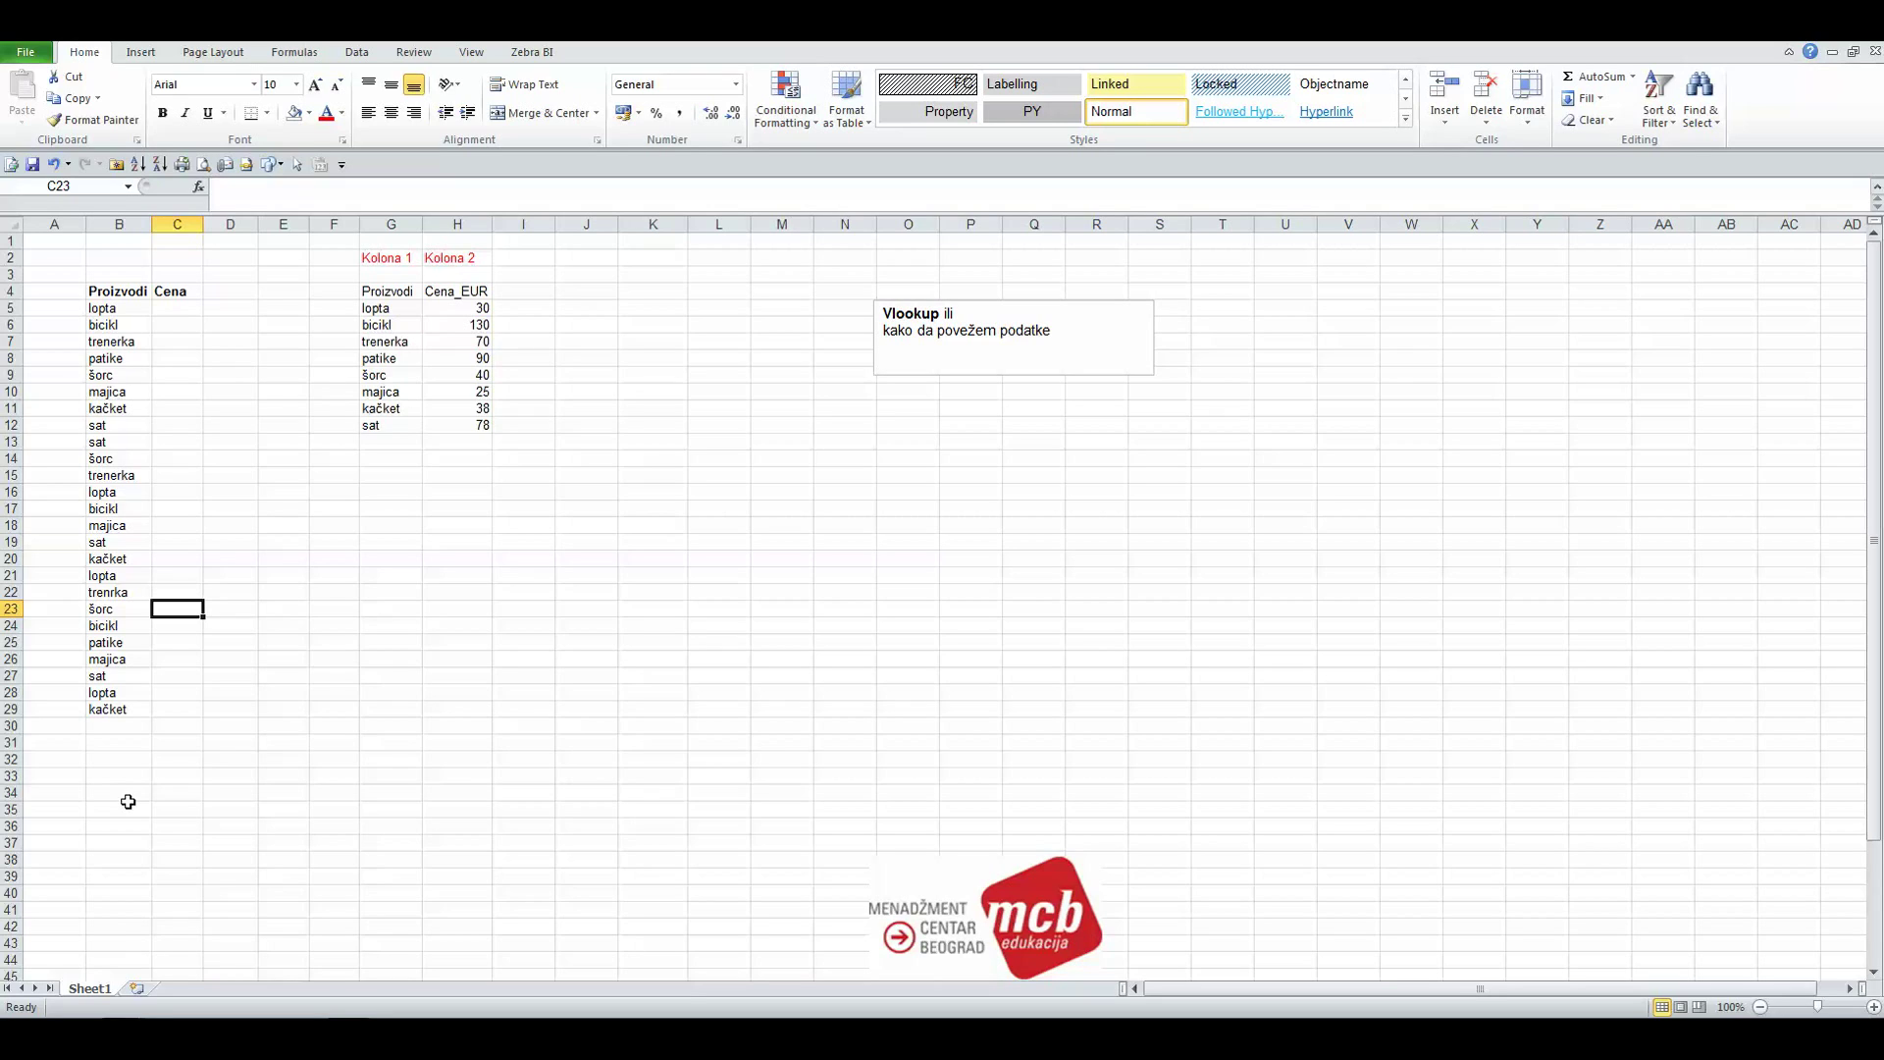
# Step: Inspect the G4:H12 price table, checking lopta at 30 and bicikl at 130
pyautogui.moveTo(388, 293)
pyautogui.mouseDown()
pyautogui.moveTo(422, 376)
pyautogui.moveTo(491, 430)
pyautogui.mouseUp()
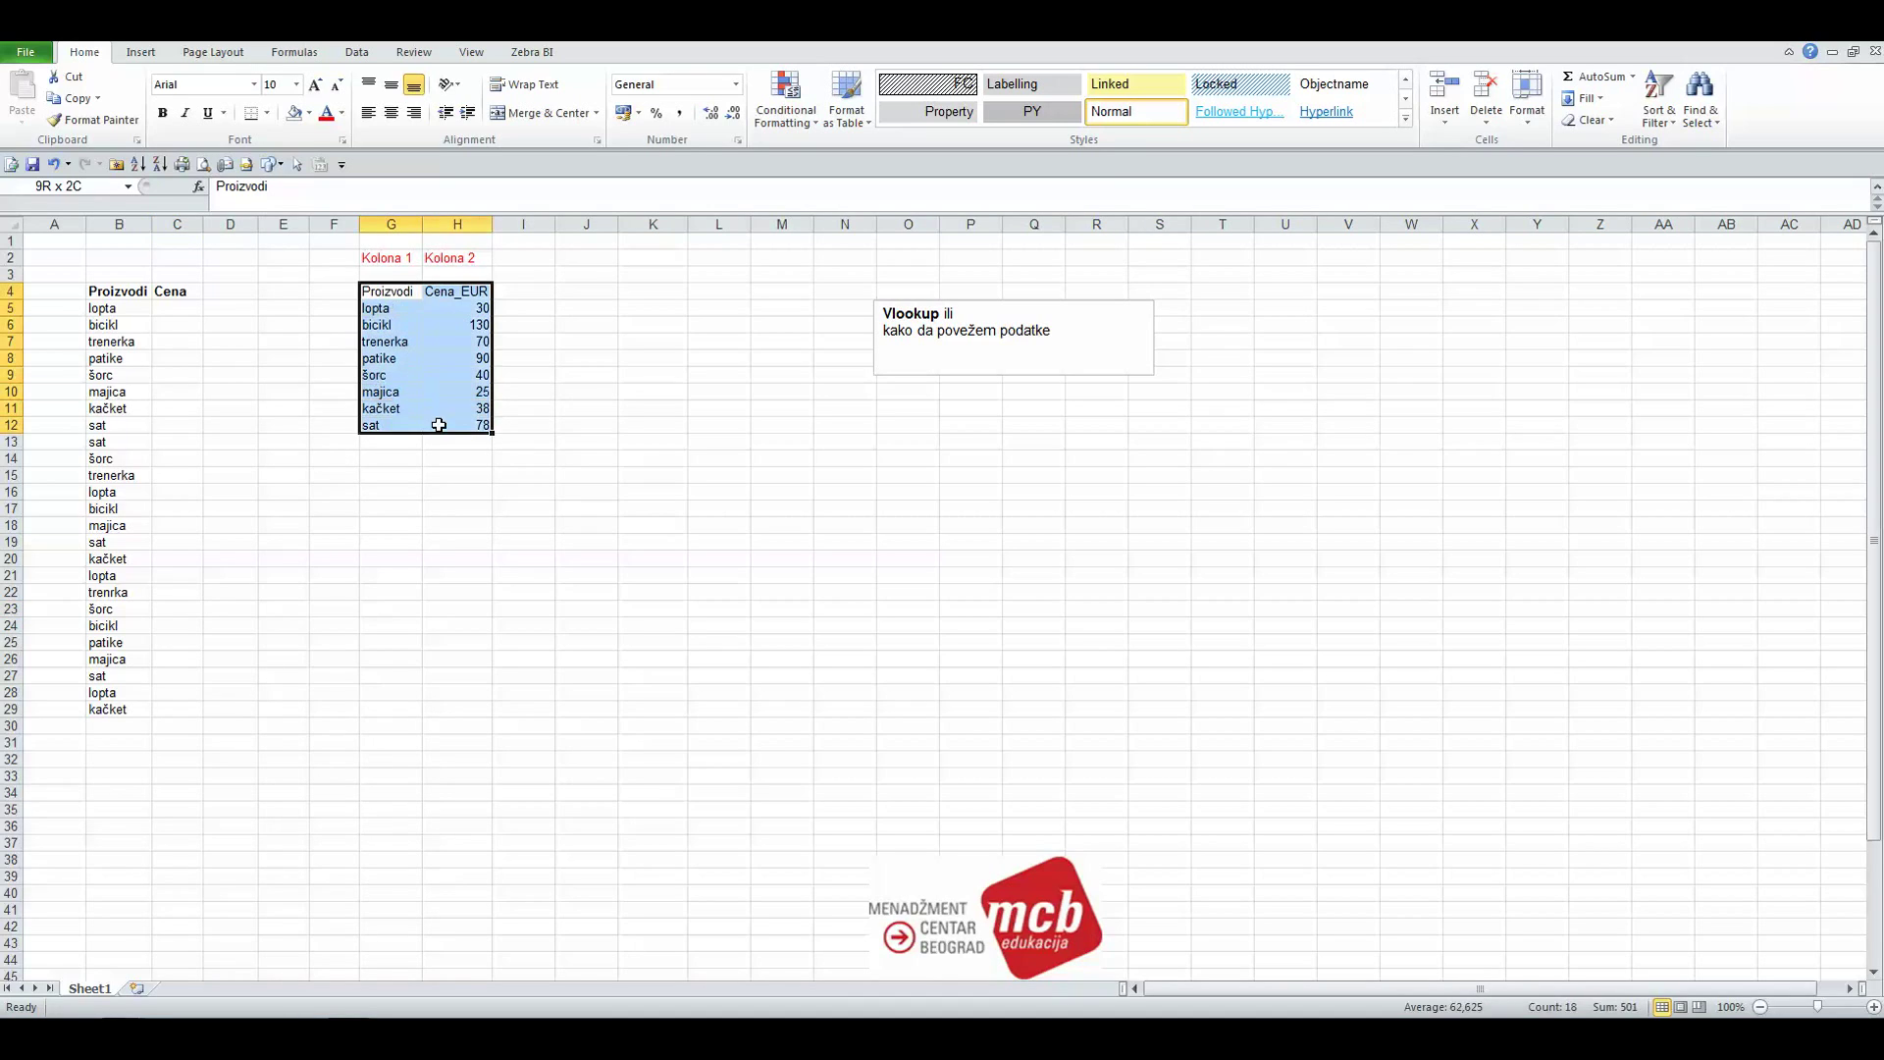
pyautogui.click(392, 328)
pyautogui.click(393, 308)
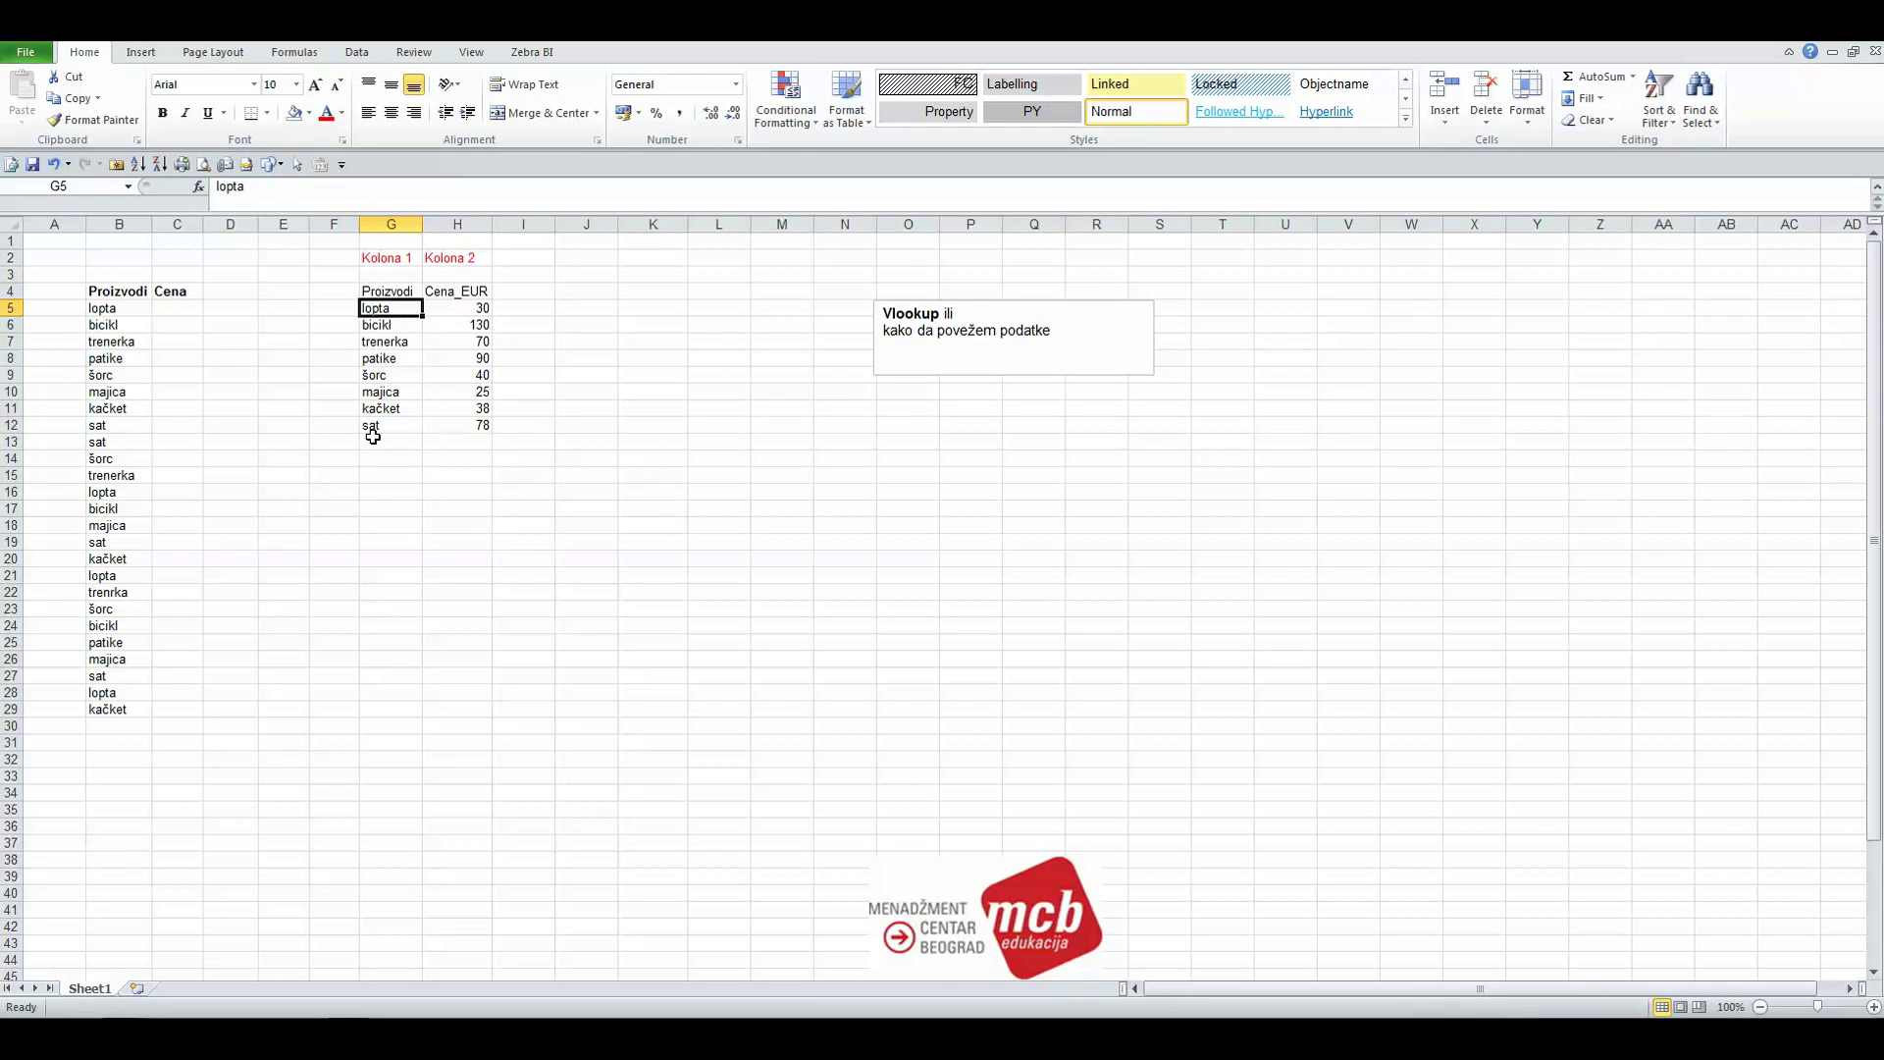
pyautogui.click(481, 306)
pyautogui.click(451, 324)
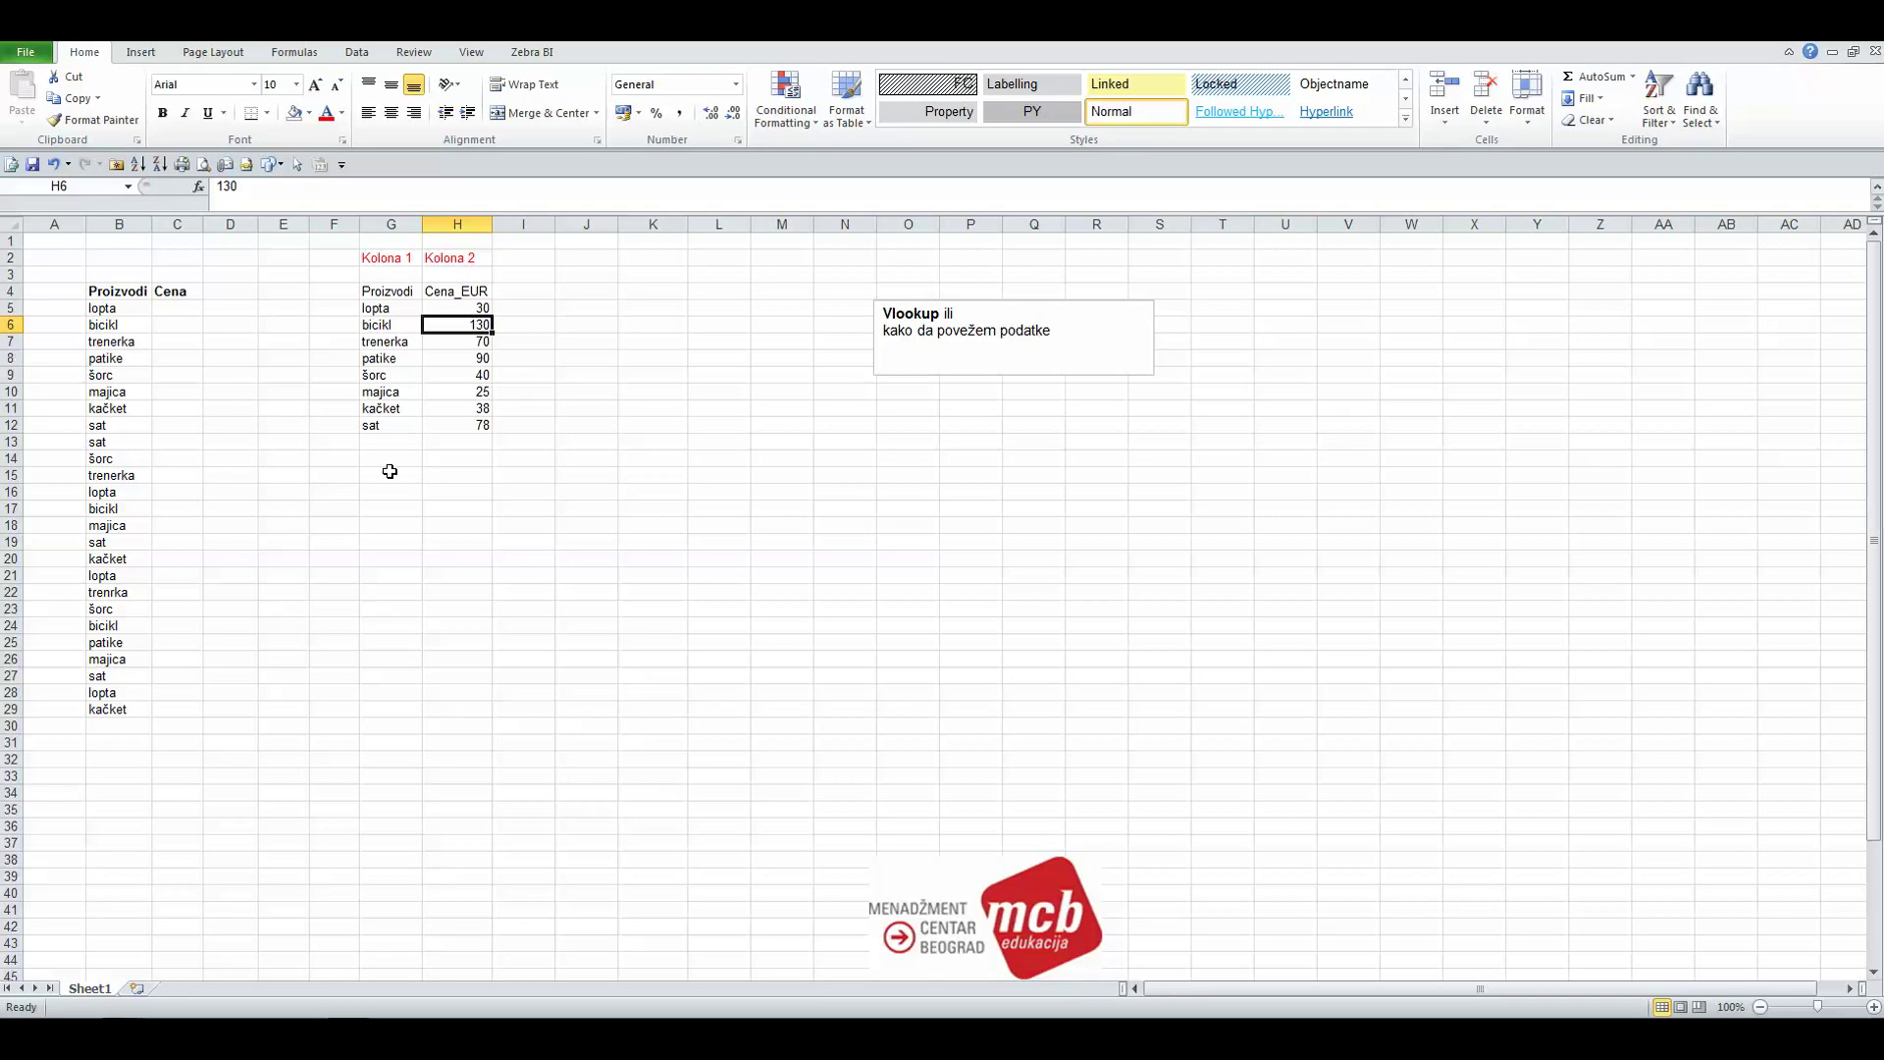
# Step: Enter =VLOOKUP in C5 from the =vl autocomplete list and bring up its Function Arguments dialog
pyautogui.click(184, 306)
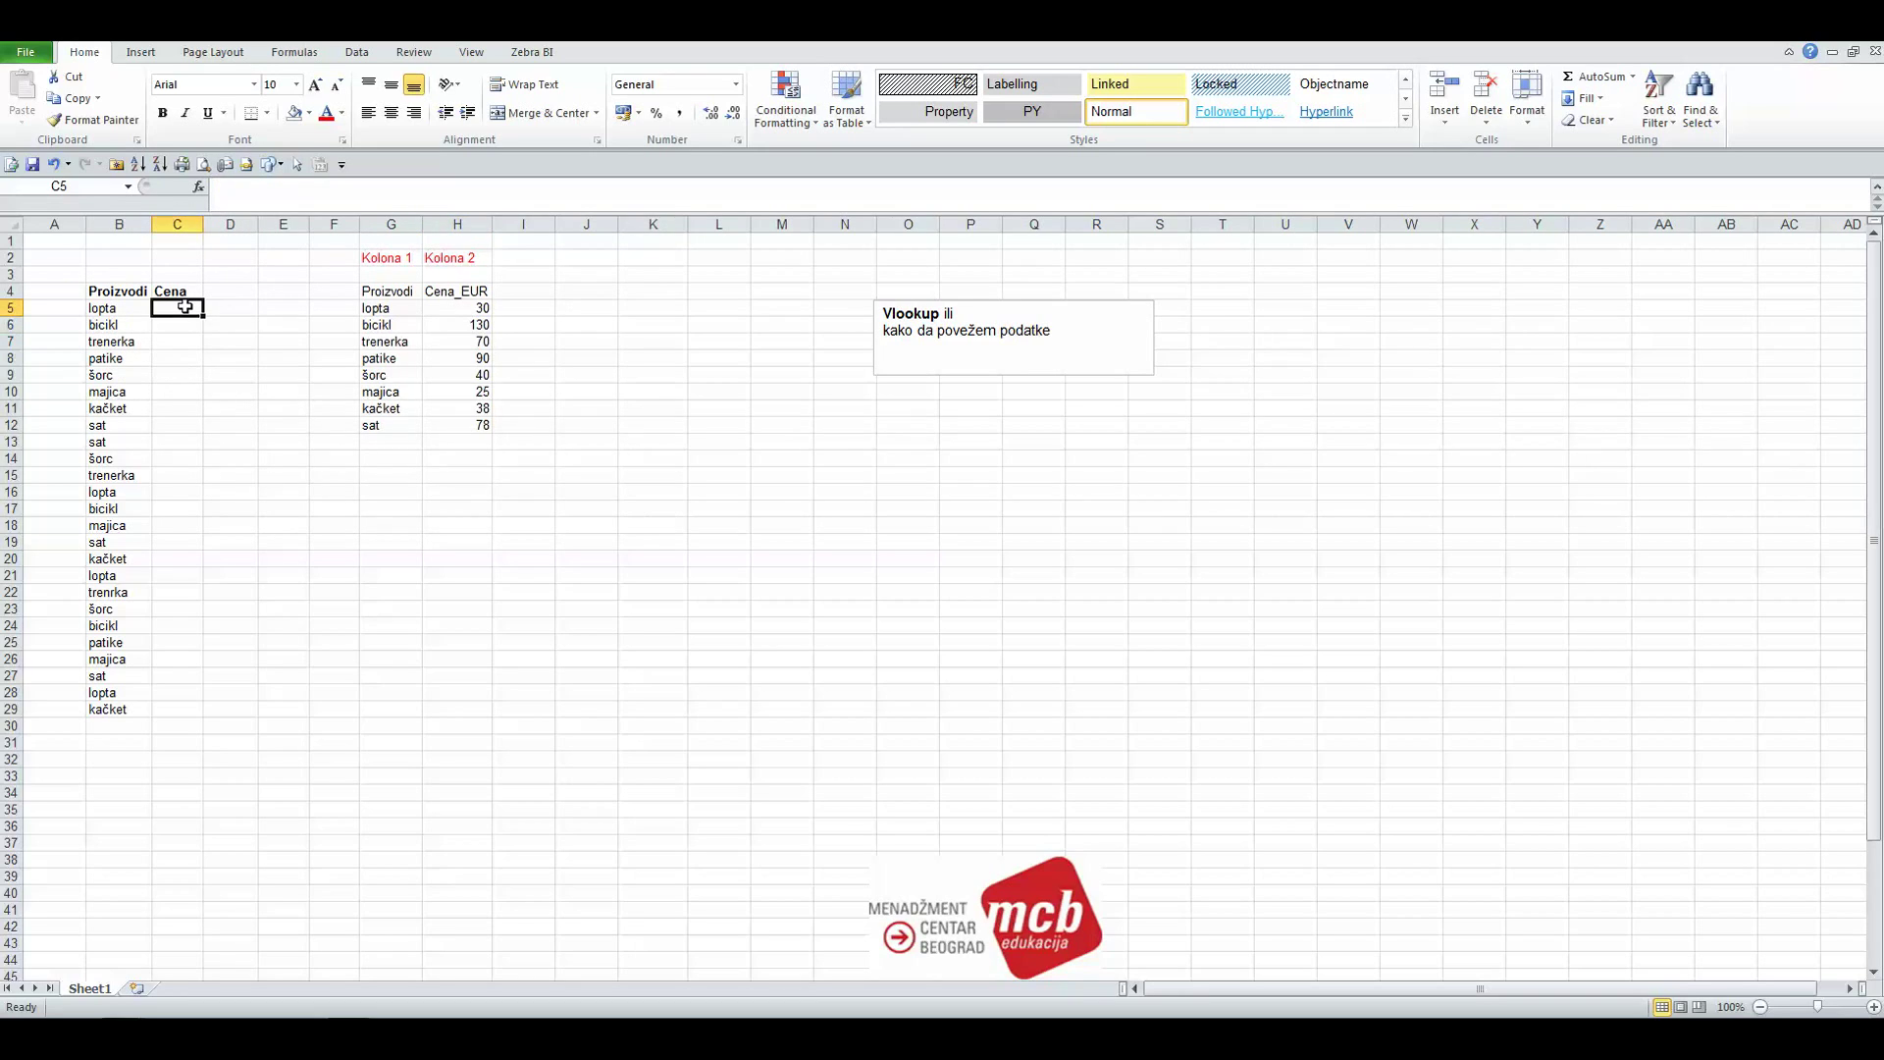
pyautogui.click(185, 306)
pyautogui.write('=')
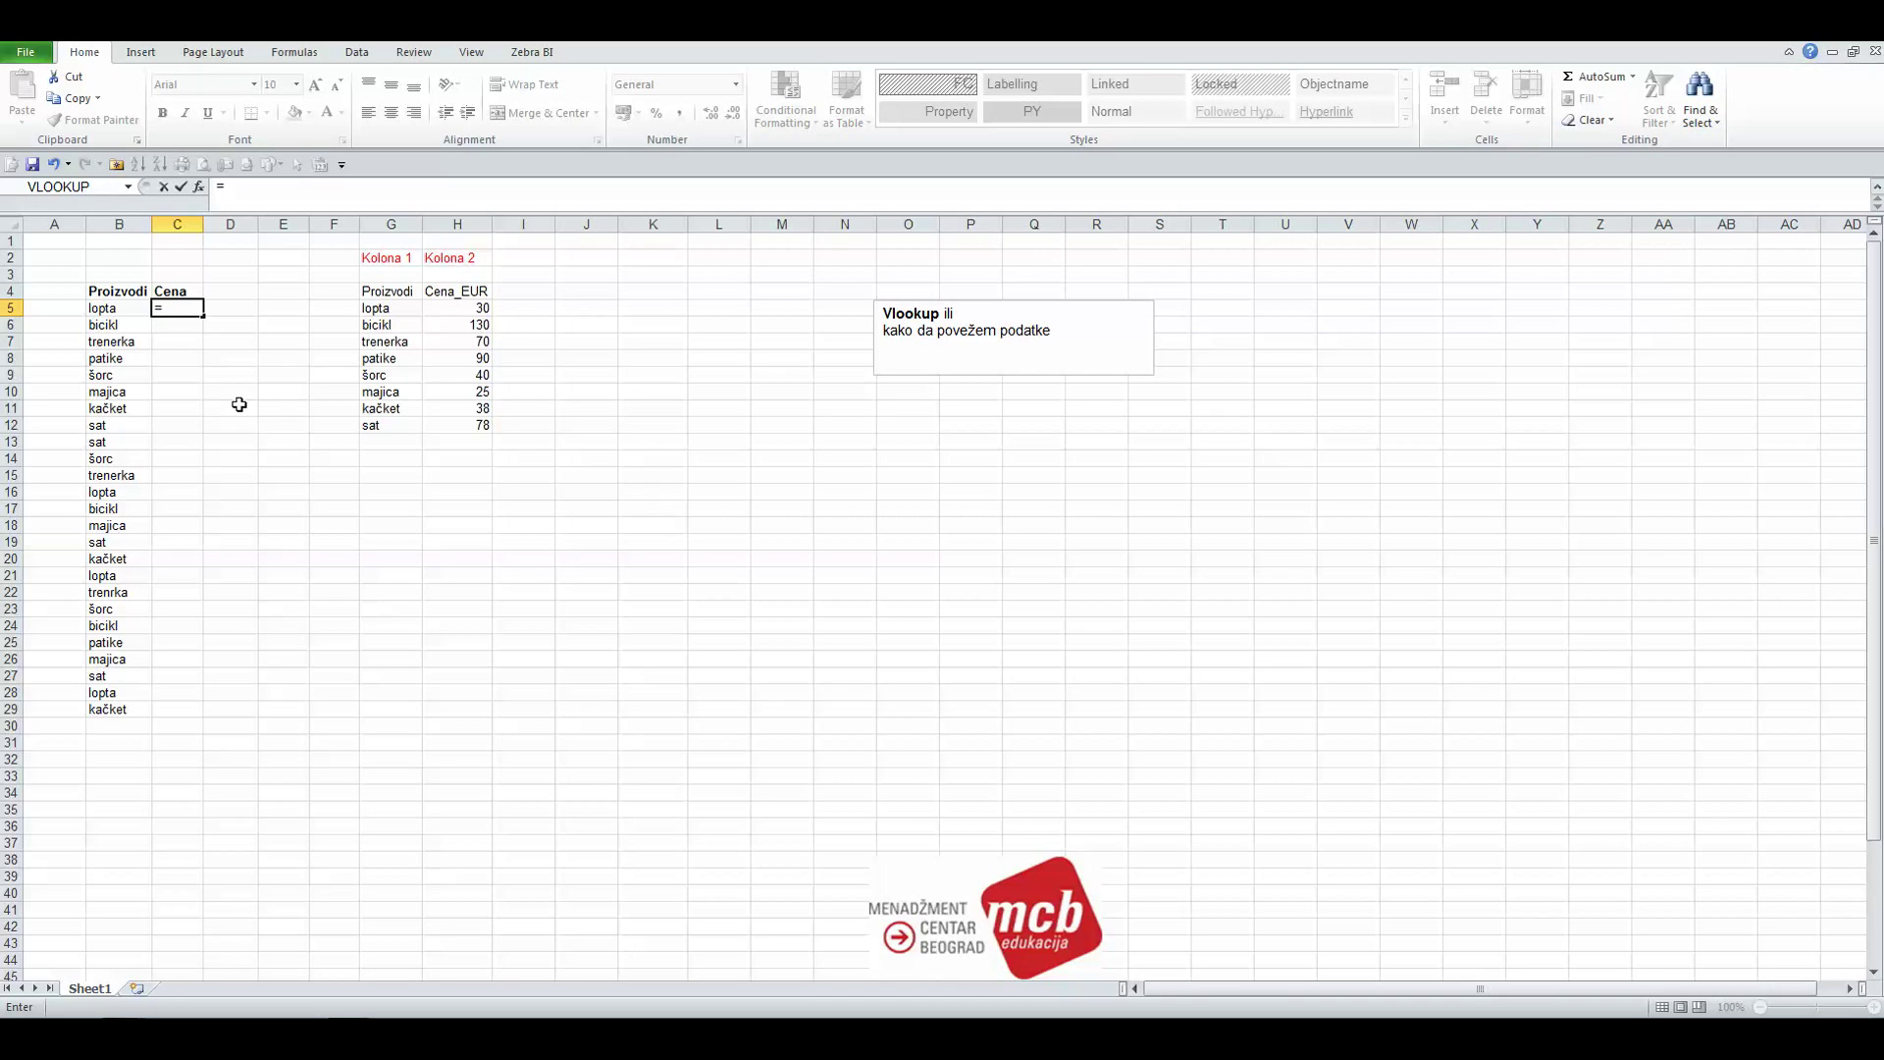
pyautogui.write('vl')
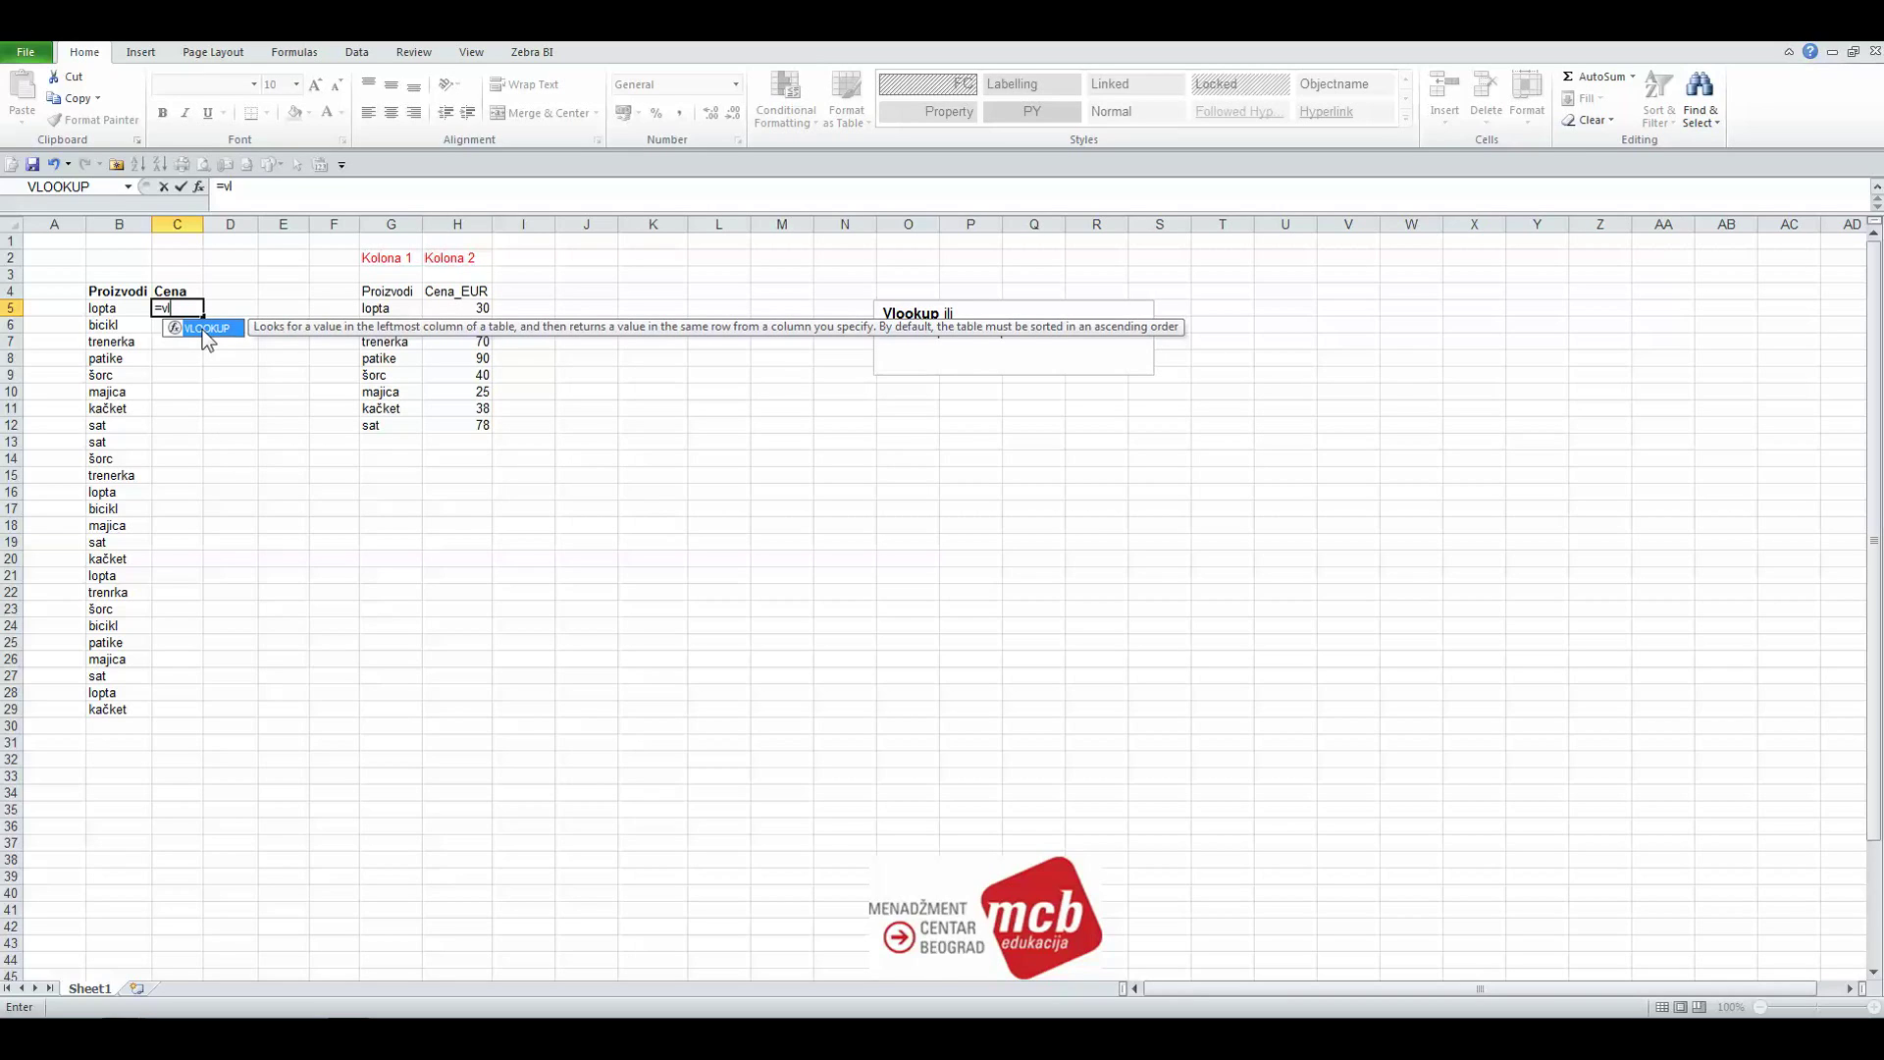
pyautogui.doubleClick(203, 330)
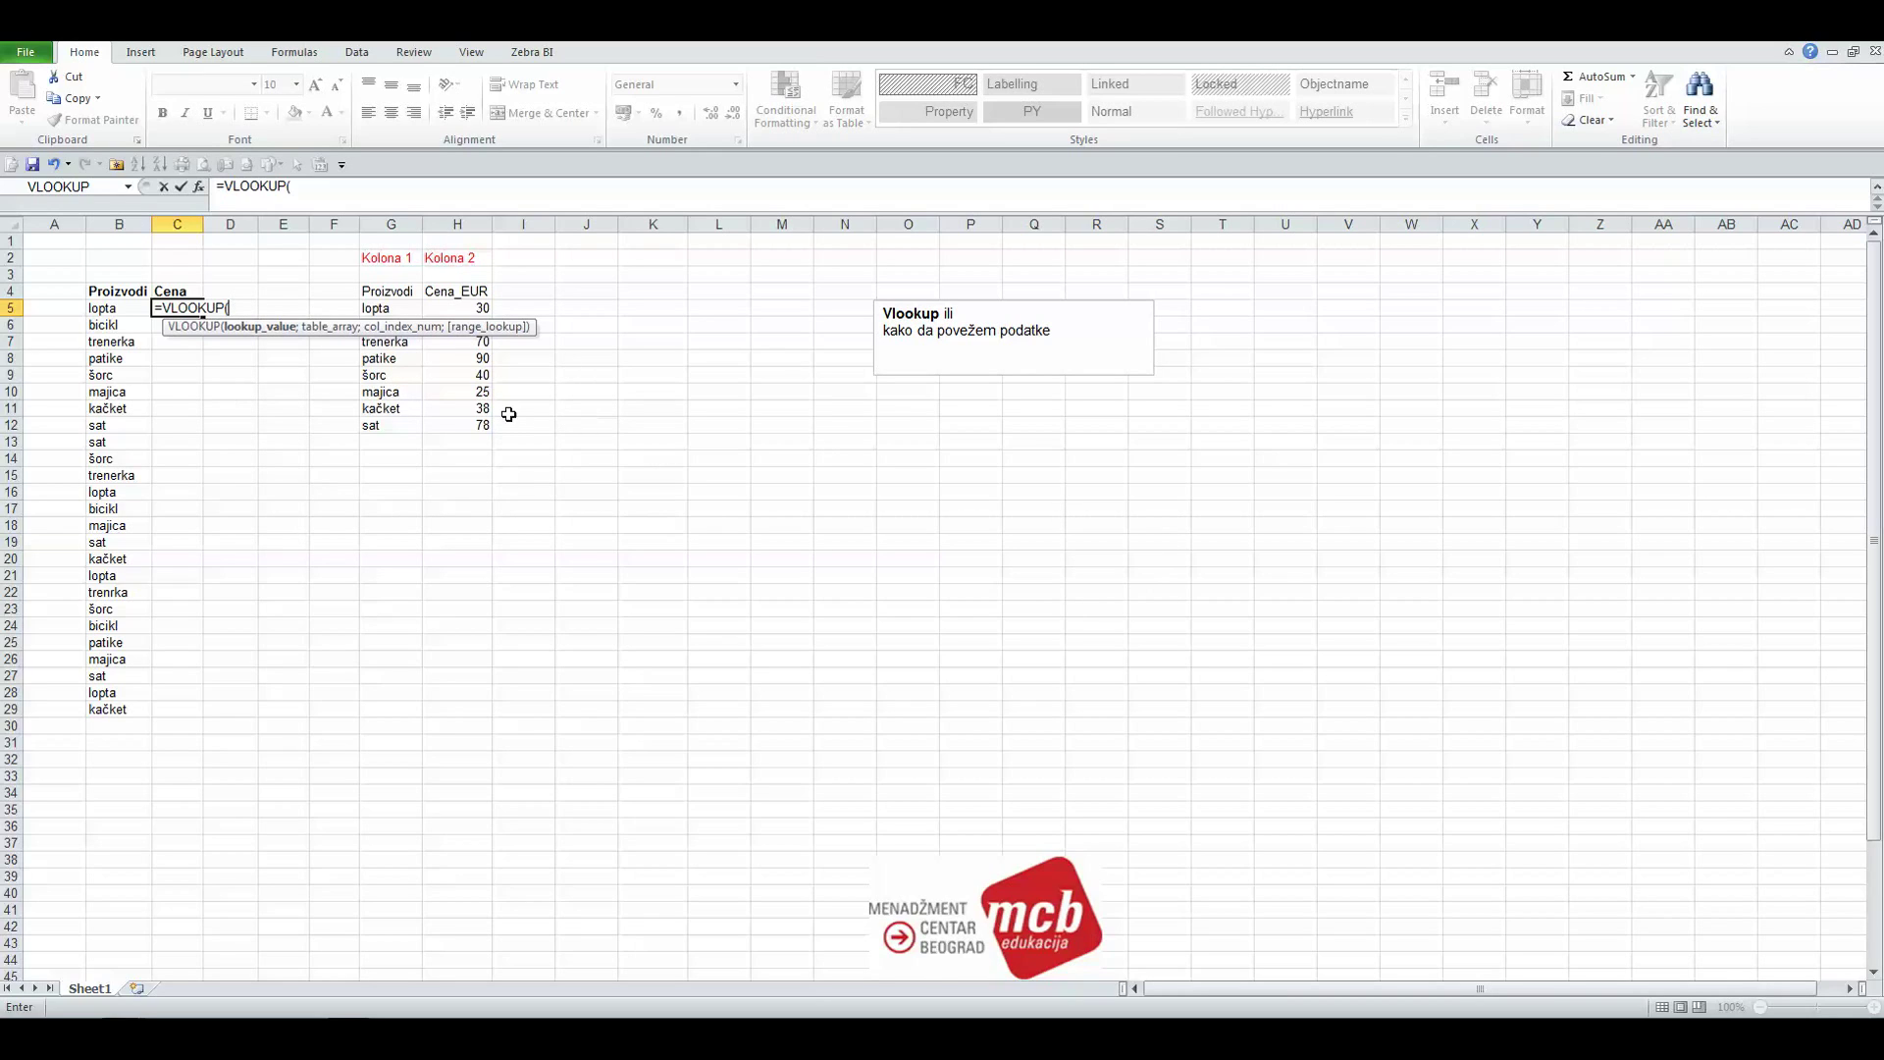
pyautogui.click(202, 190)
# Step: Set the VLOOKUP Lookup_value to product cell B5 (lopta)
pyautogui.moveTo(716, 367)
pyautogui.mouseDown()
pyautogui.moveTo(722, 422)
pyautogui.moveTo(763, 463)
pyautogui.moveTo(761, 423)
pyautogui.mouseUp()
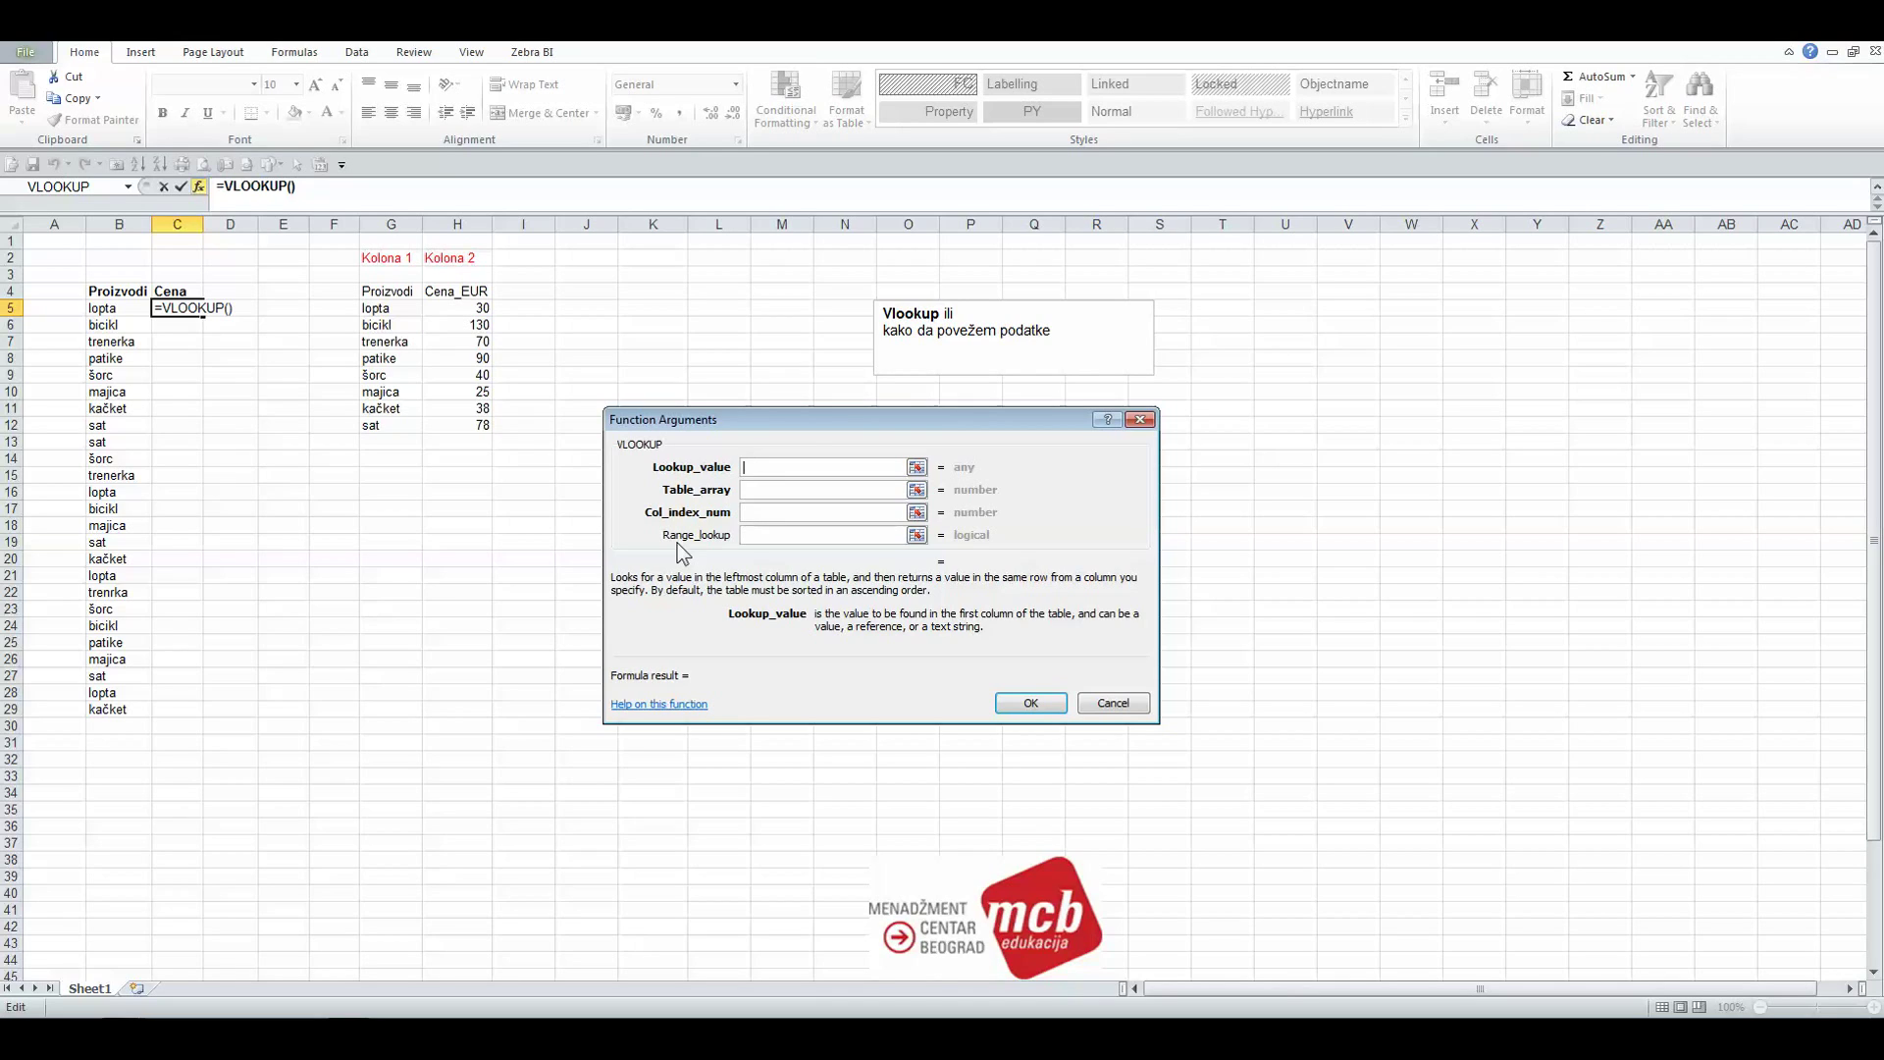
pyautogui.click(684, 477)
pyautogui.click(104, 309)
pyautogui.click(764, 486)
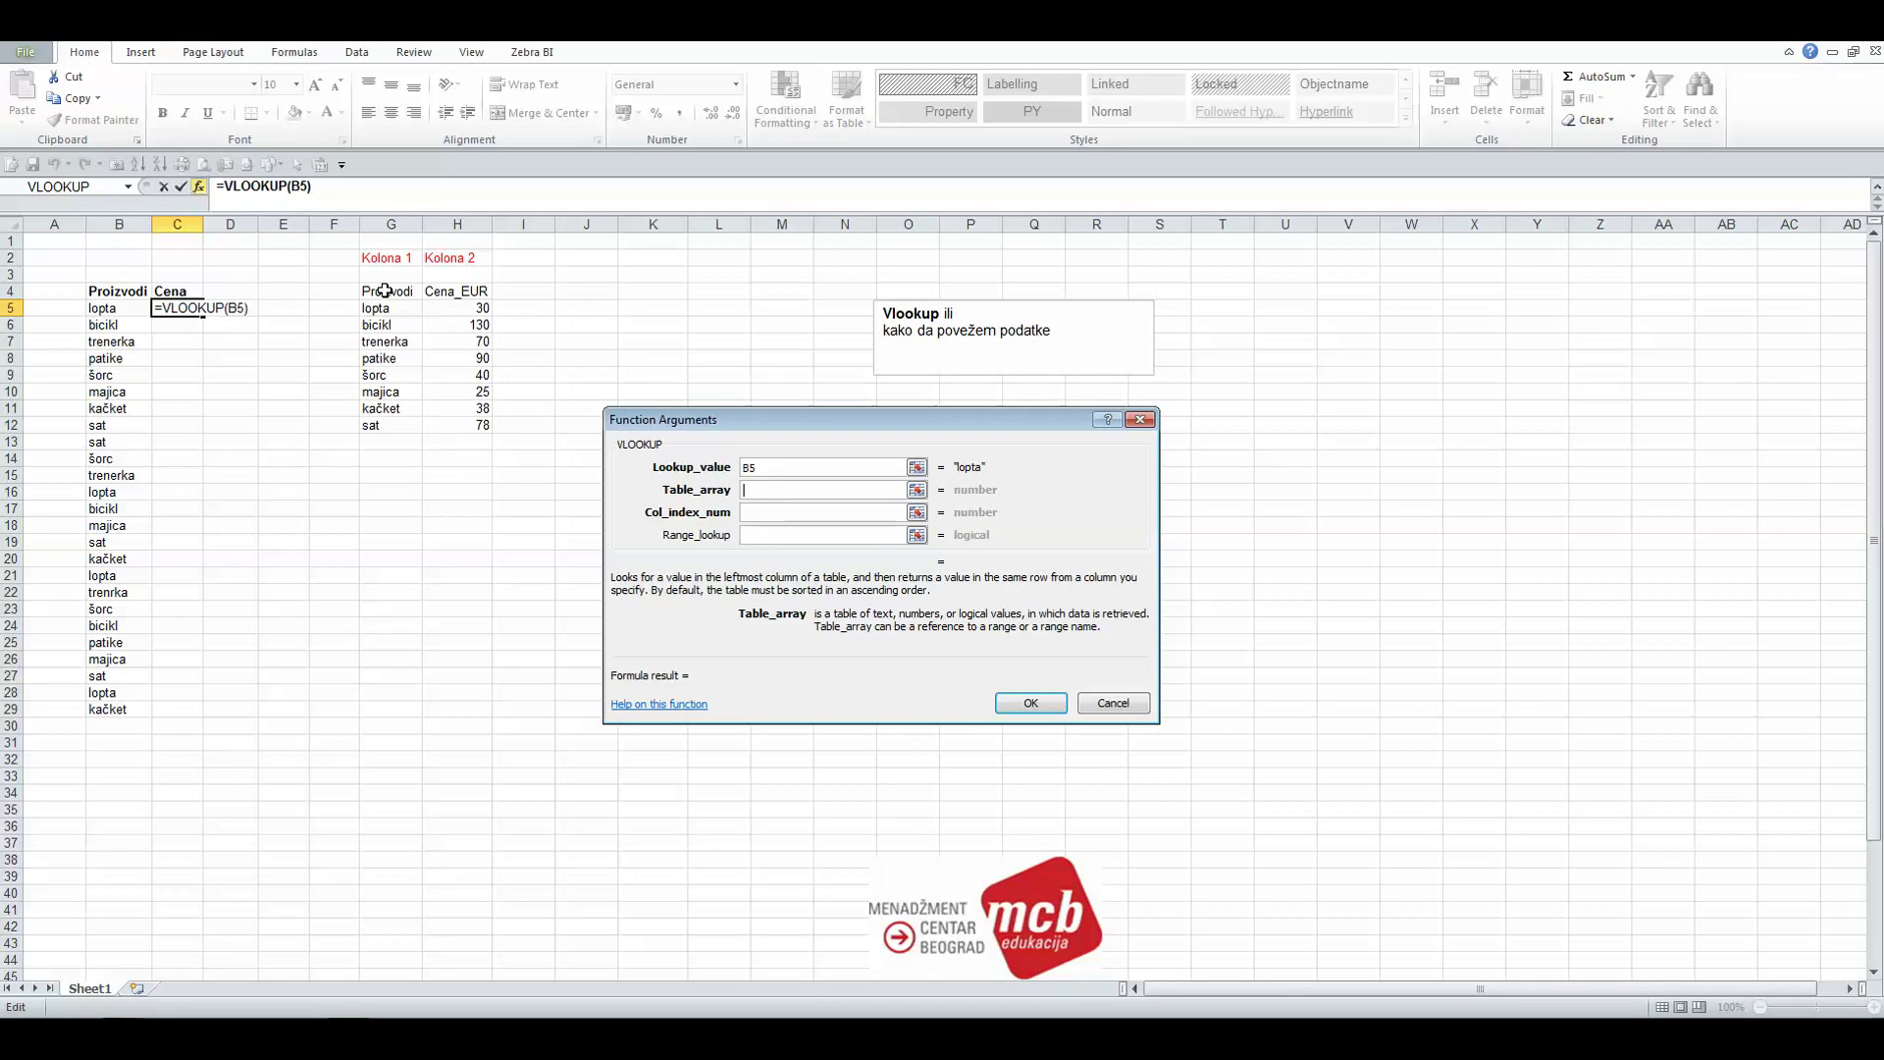
# Step: Set Table_array to the absolute price-table range $G$4:$H$12
pyautogui.click(385, 291)
pyautogui.moveTo(385, 291); pyautogui.dragTo(469, 425)
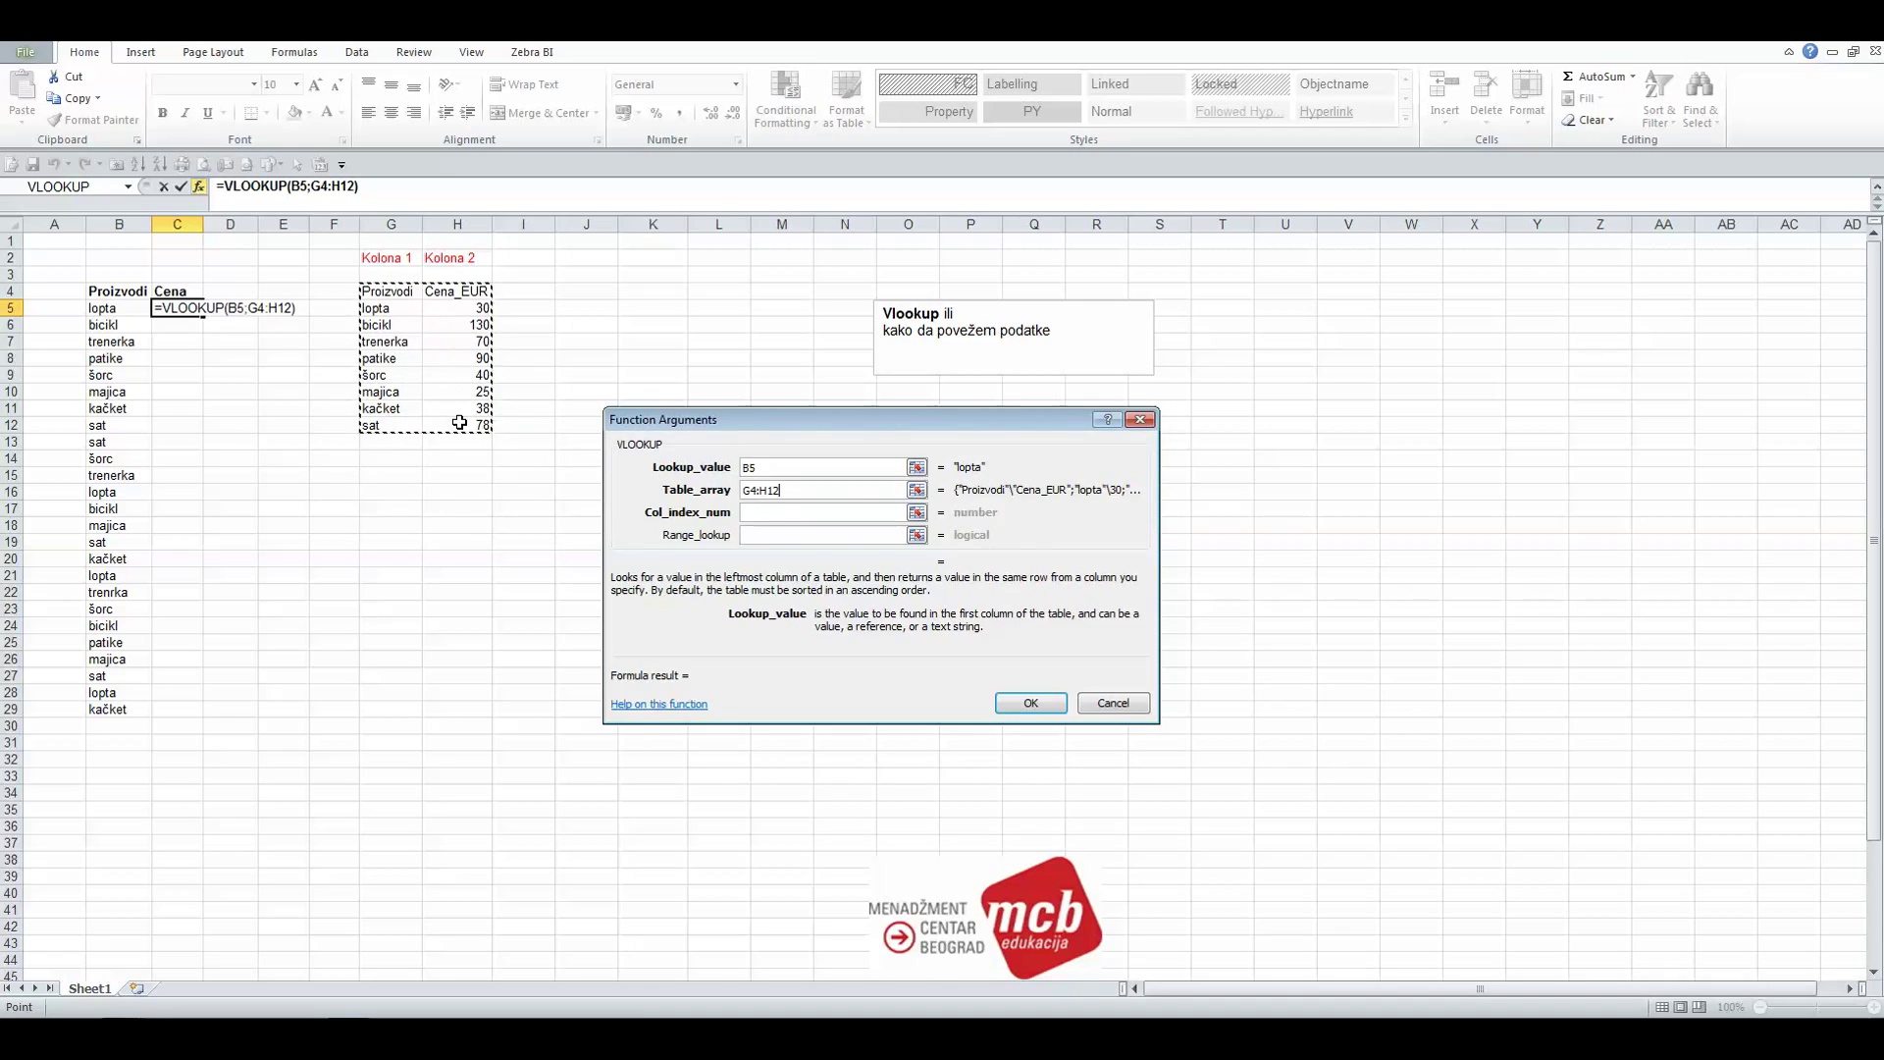
pyautogui.click(381, 291)
pyautogui.moveTo(380, 291); pyautogui.dragTo(444, 422)
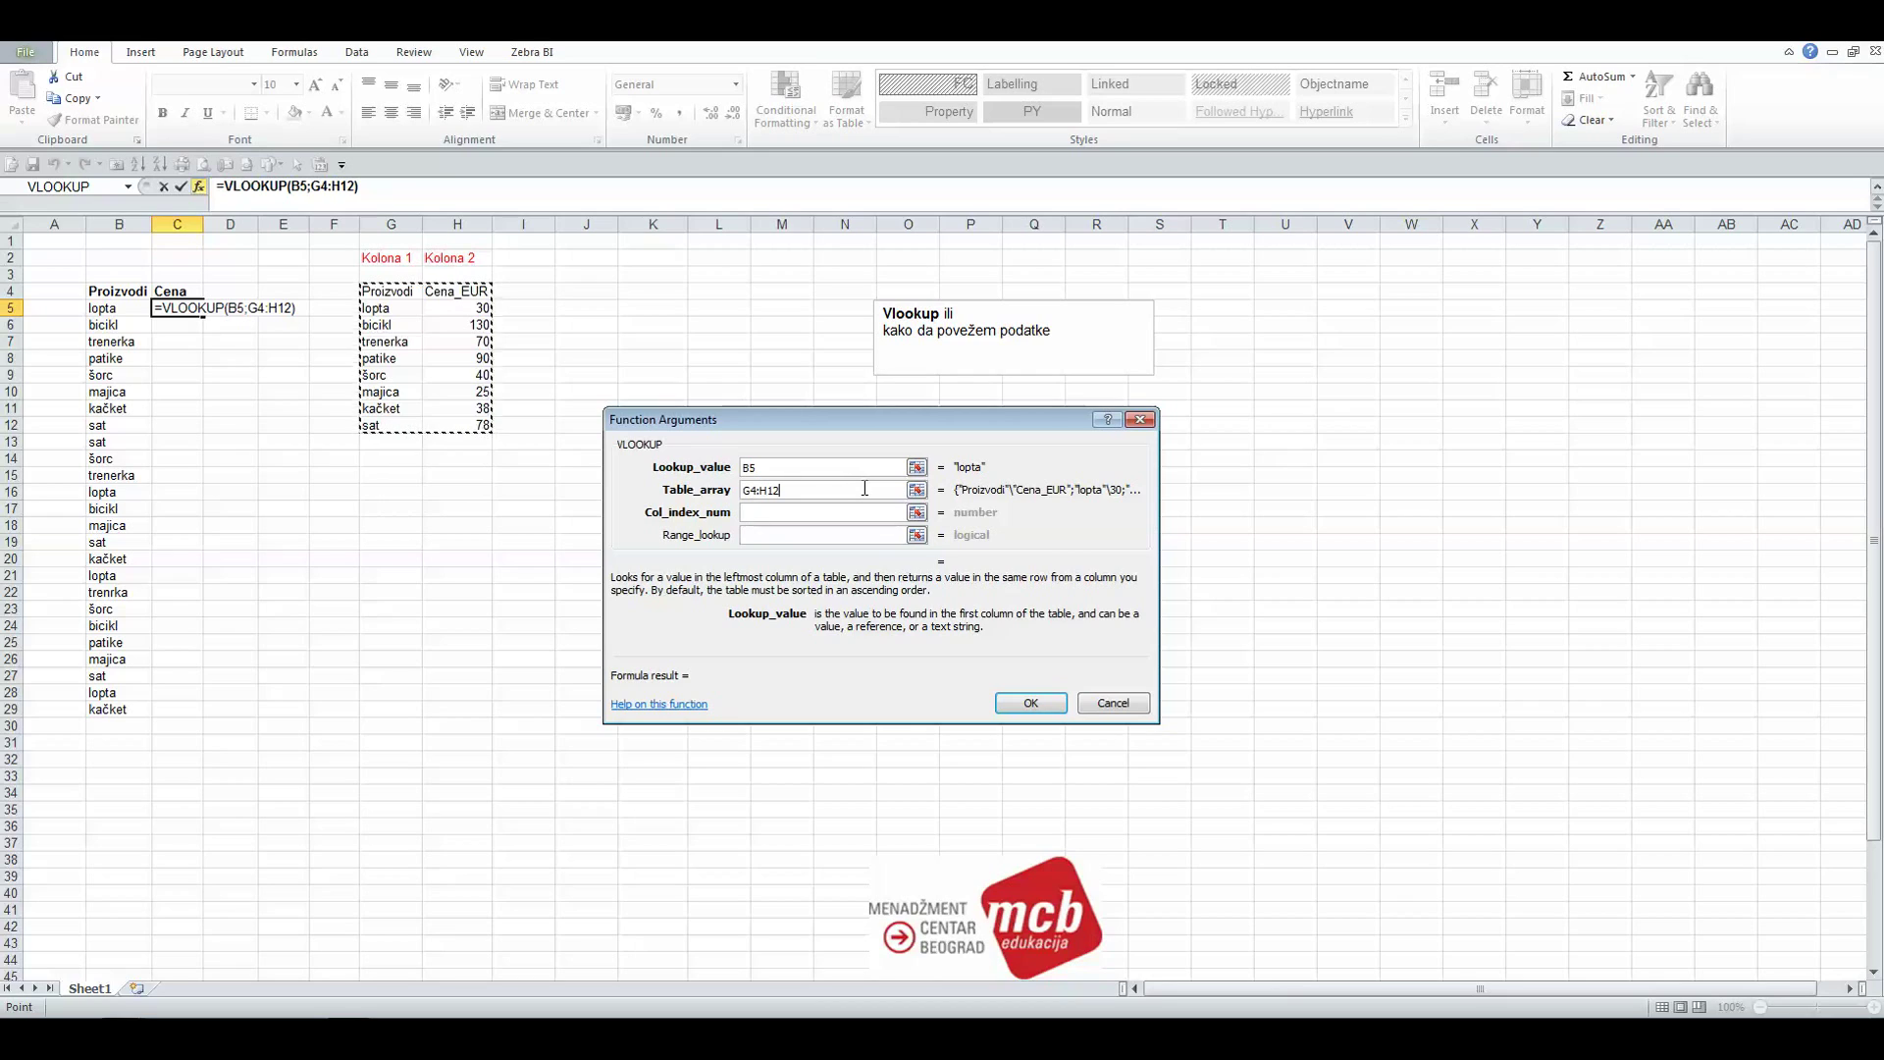
pyautogui.press('F4')
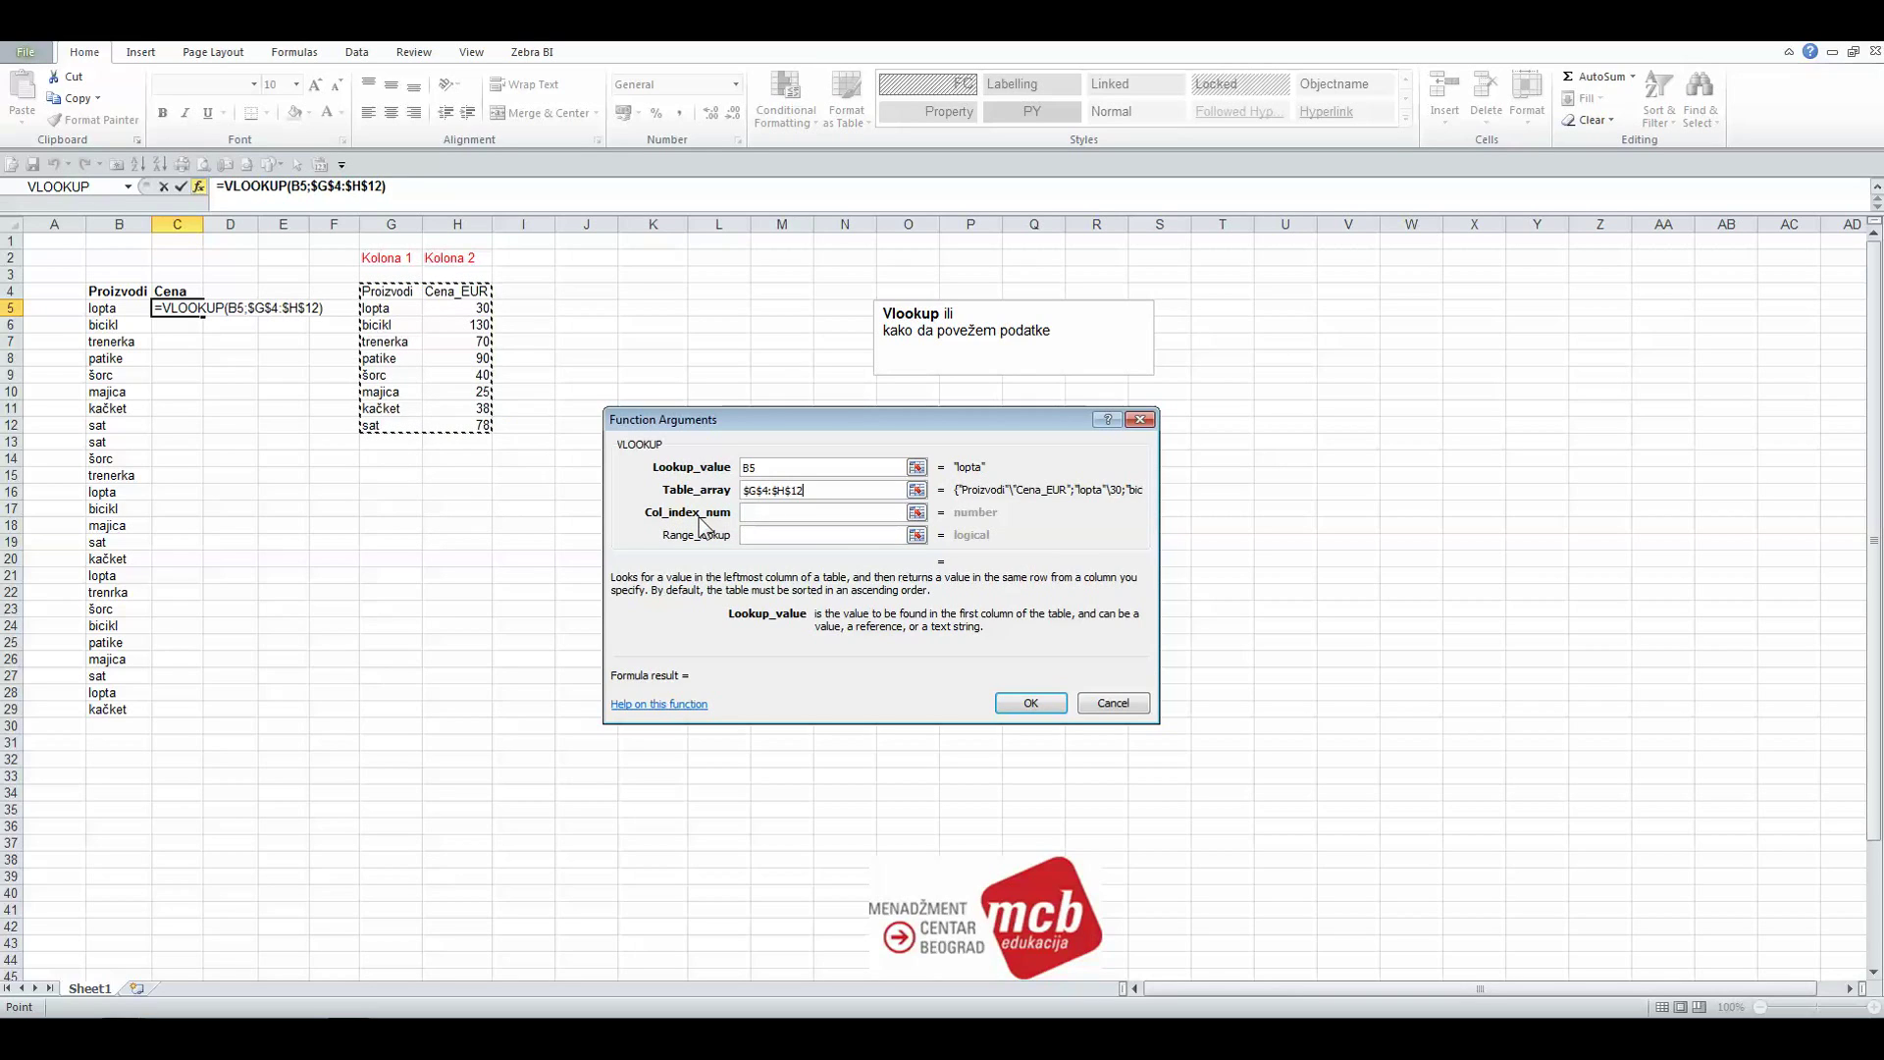
# Step: Set Col_index_num to 2 and confirm, so C5 returns lopta's price 30
pyautogui.click(761, 511)
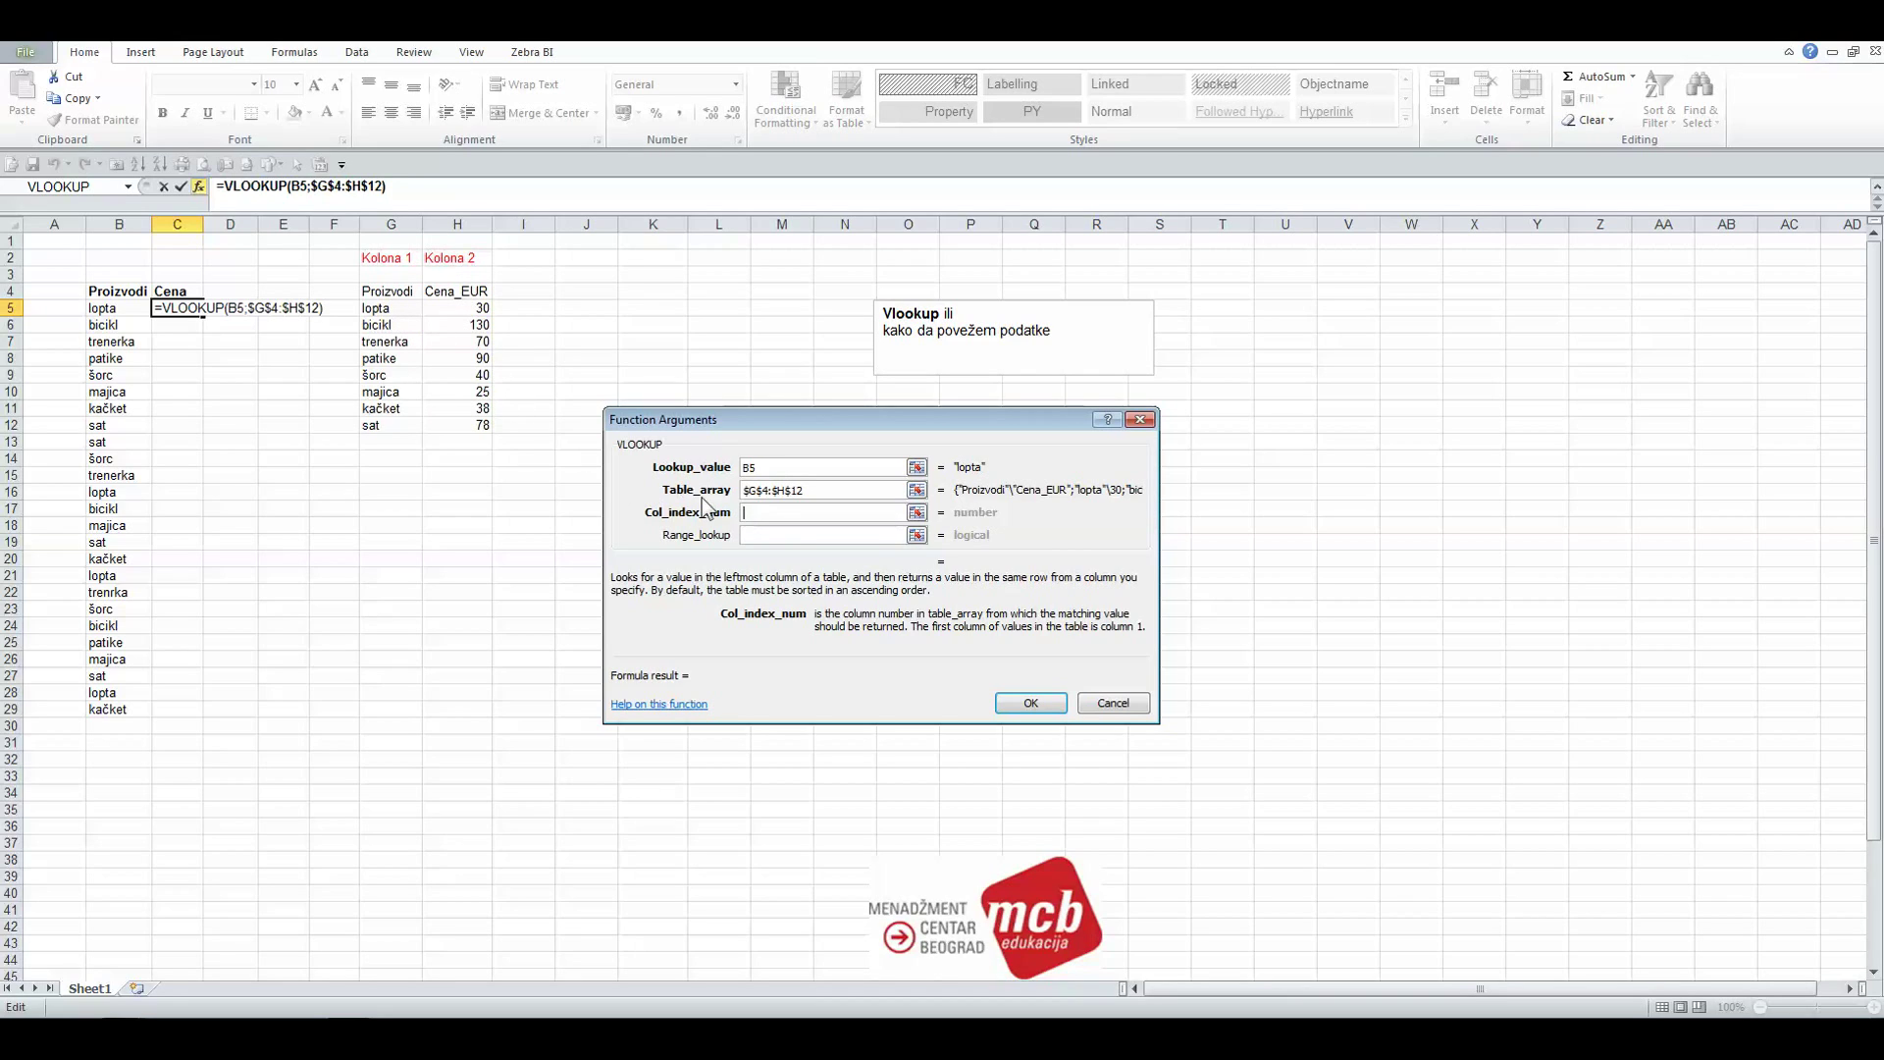
pyautogui.write('2')
pyautogui.click(777, 536)
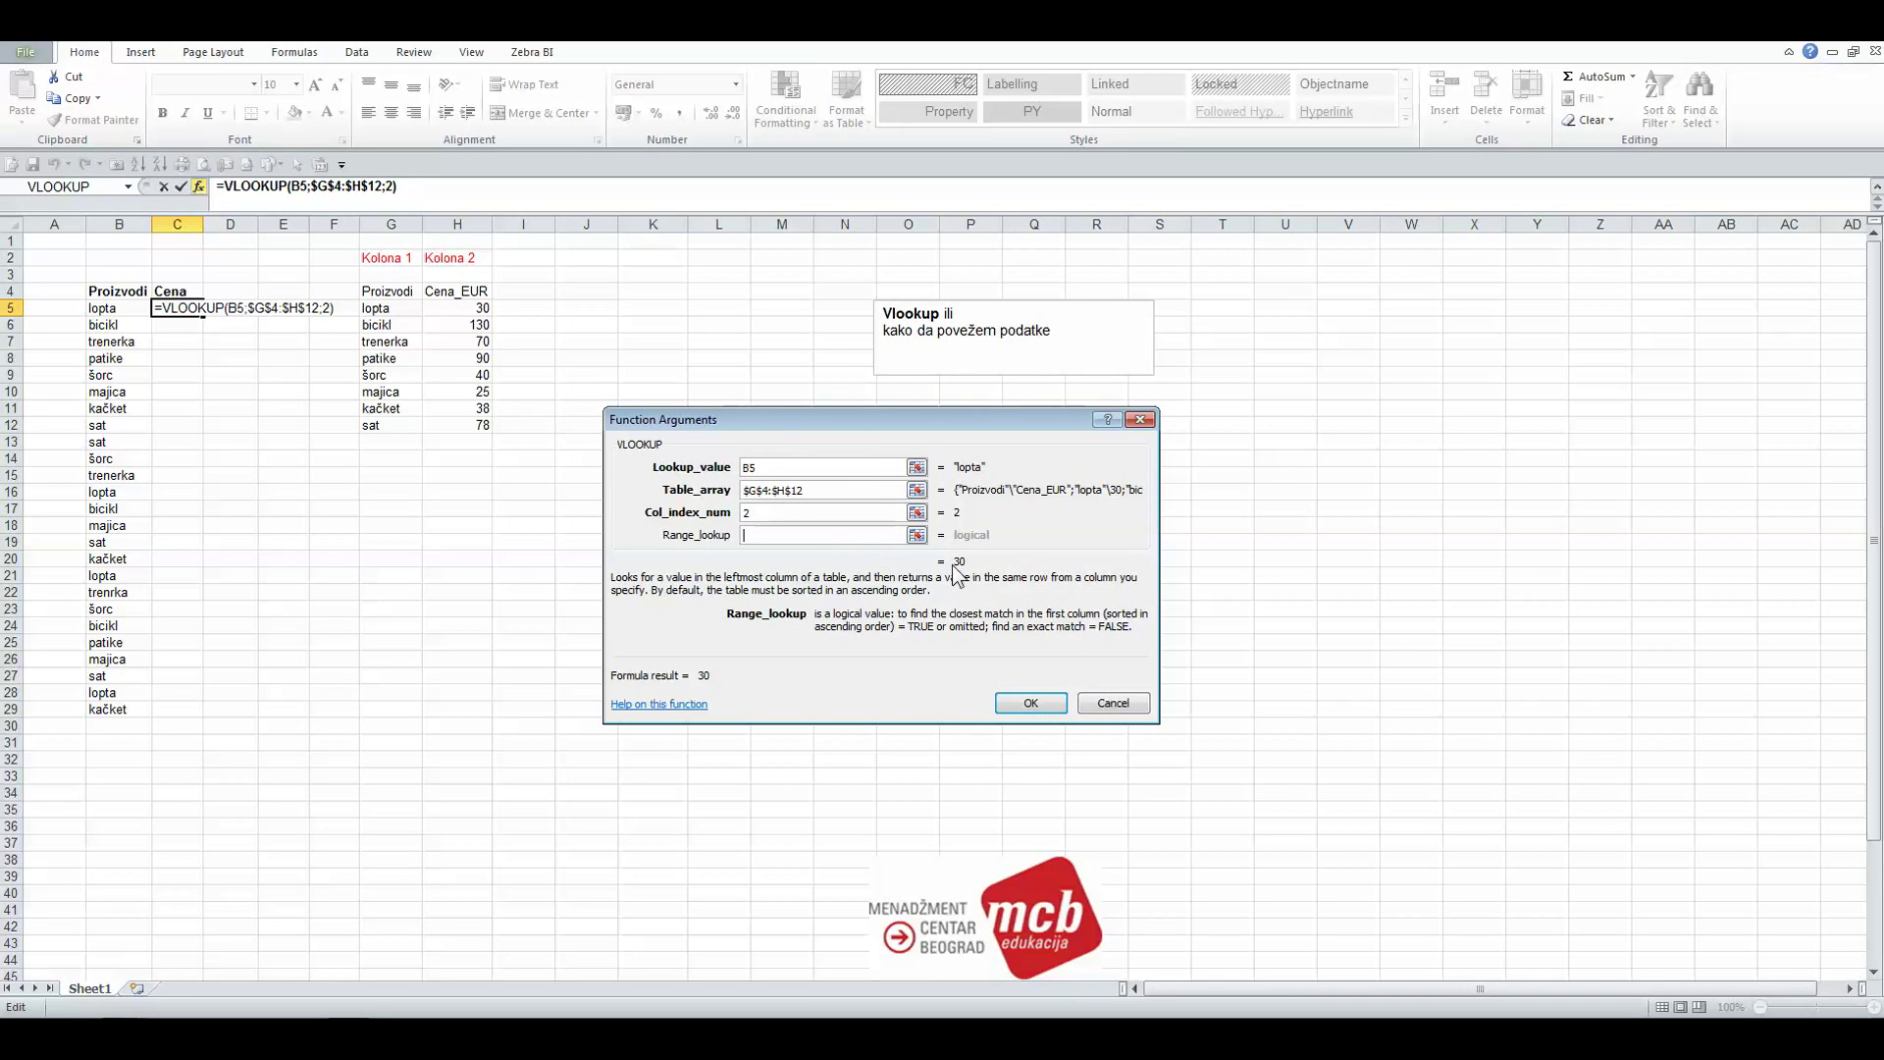
pyautogui.click(1023, 703)
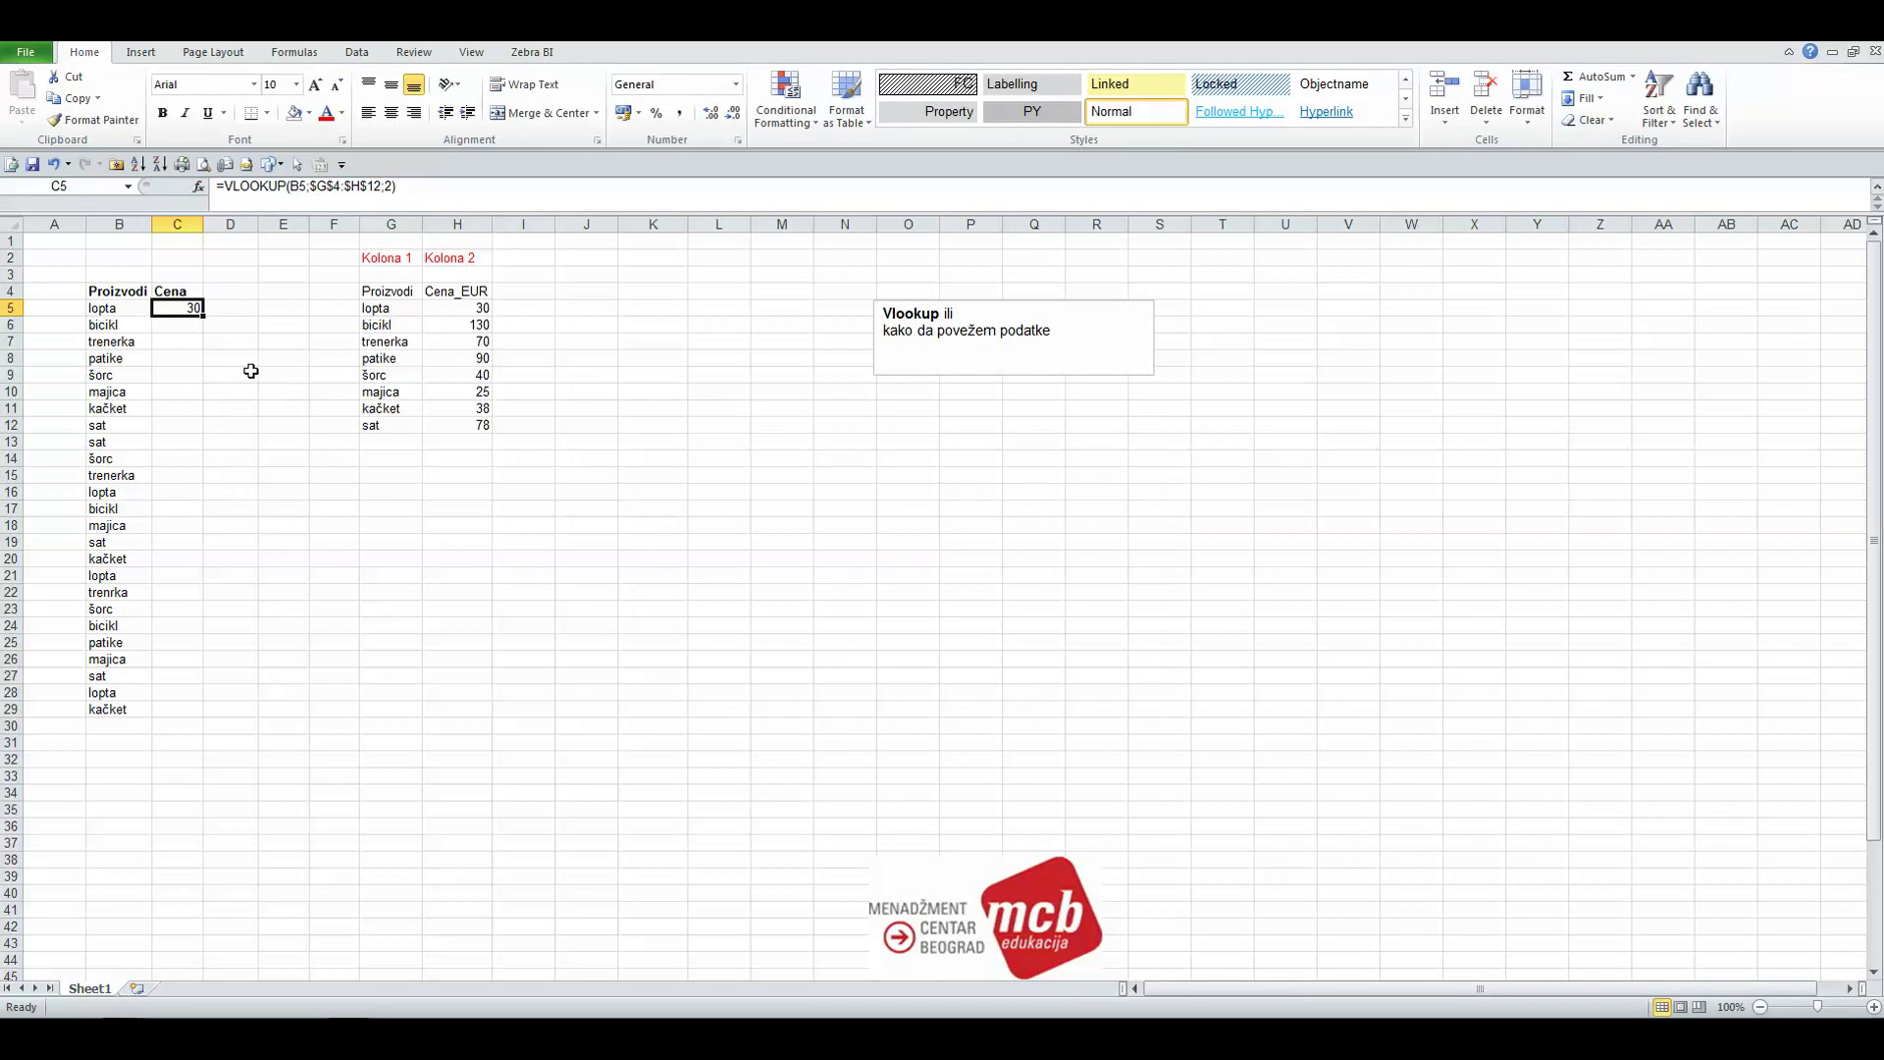
pyautogui.click(229, 359)
# Step: Fill the C5 VLOOKUP down to C29; the bicikl and kačket rows show #N/A
pyautogui.click(184, 310)
pyautogui.click(248, 343)
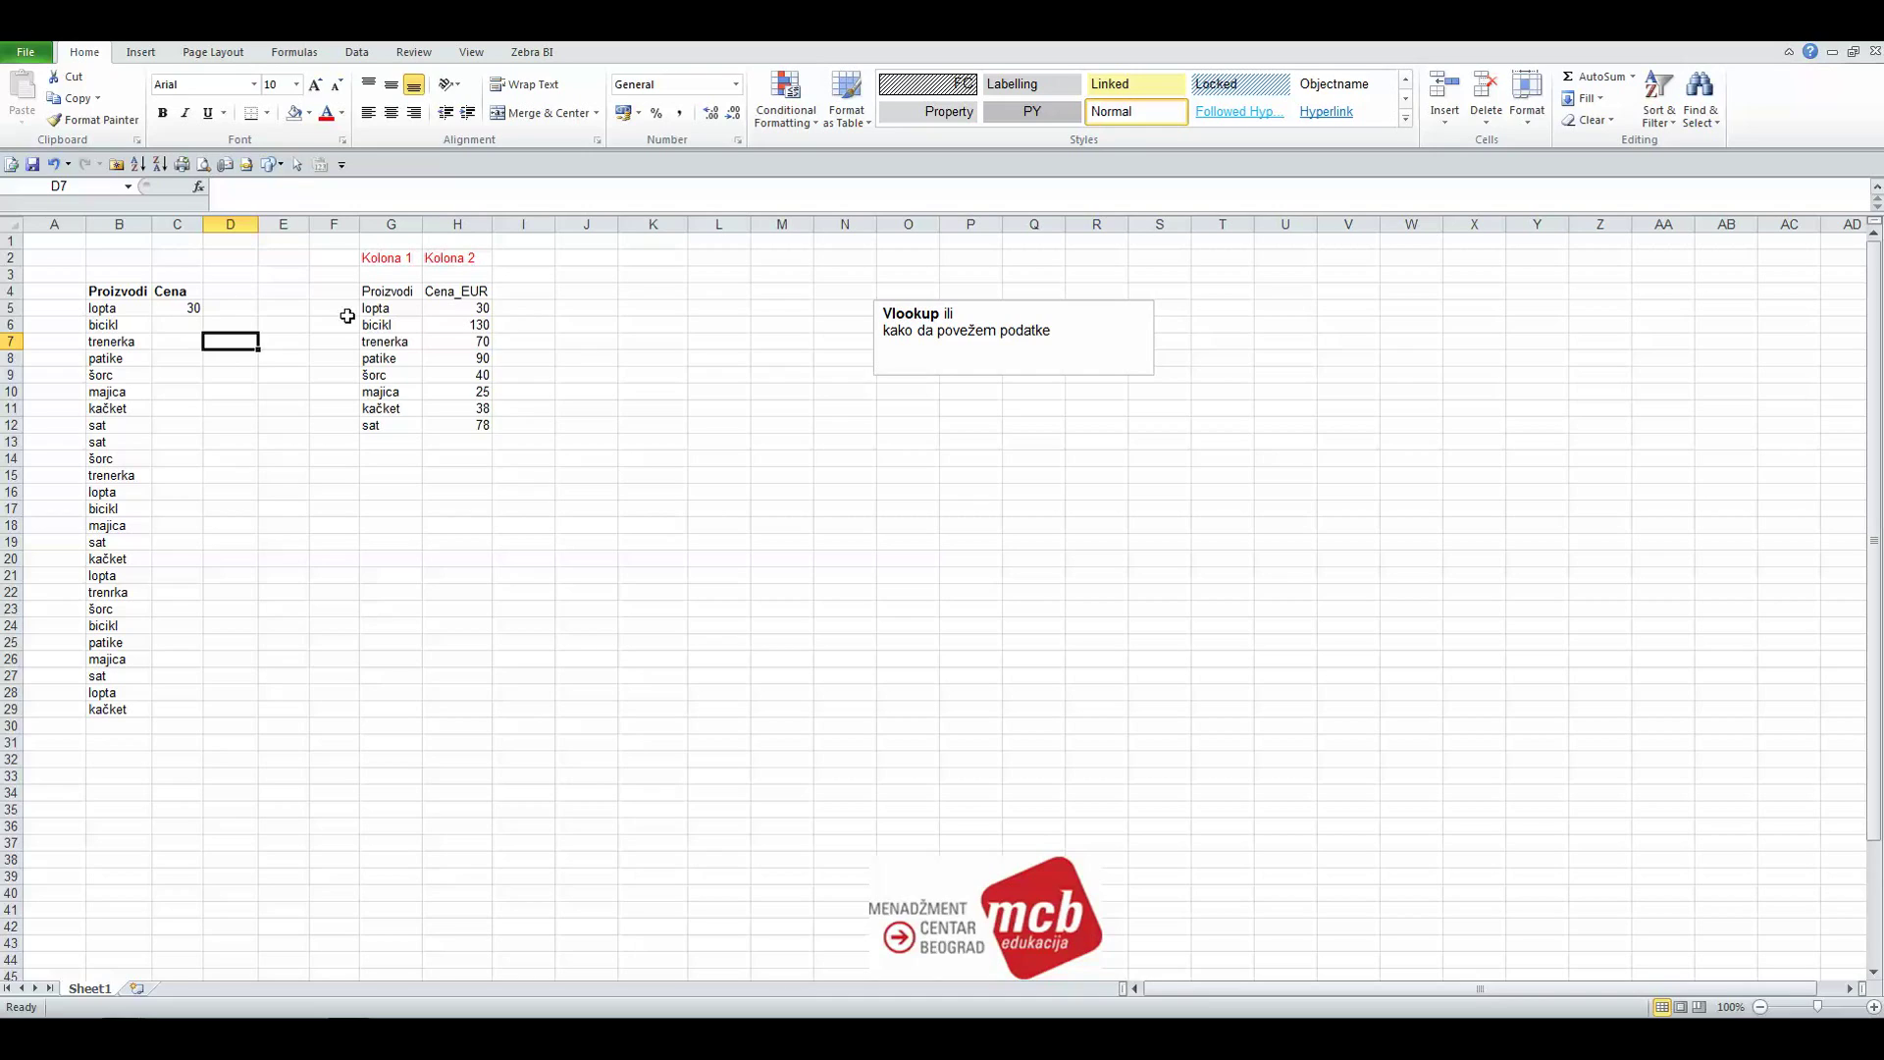
pyautogui.click(175, 309)
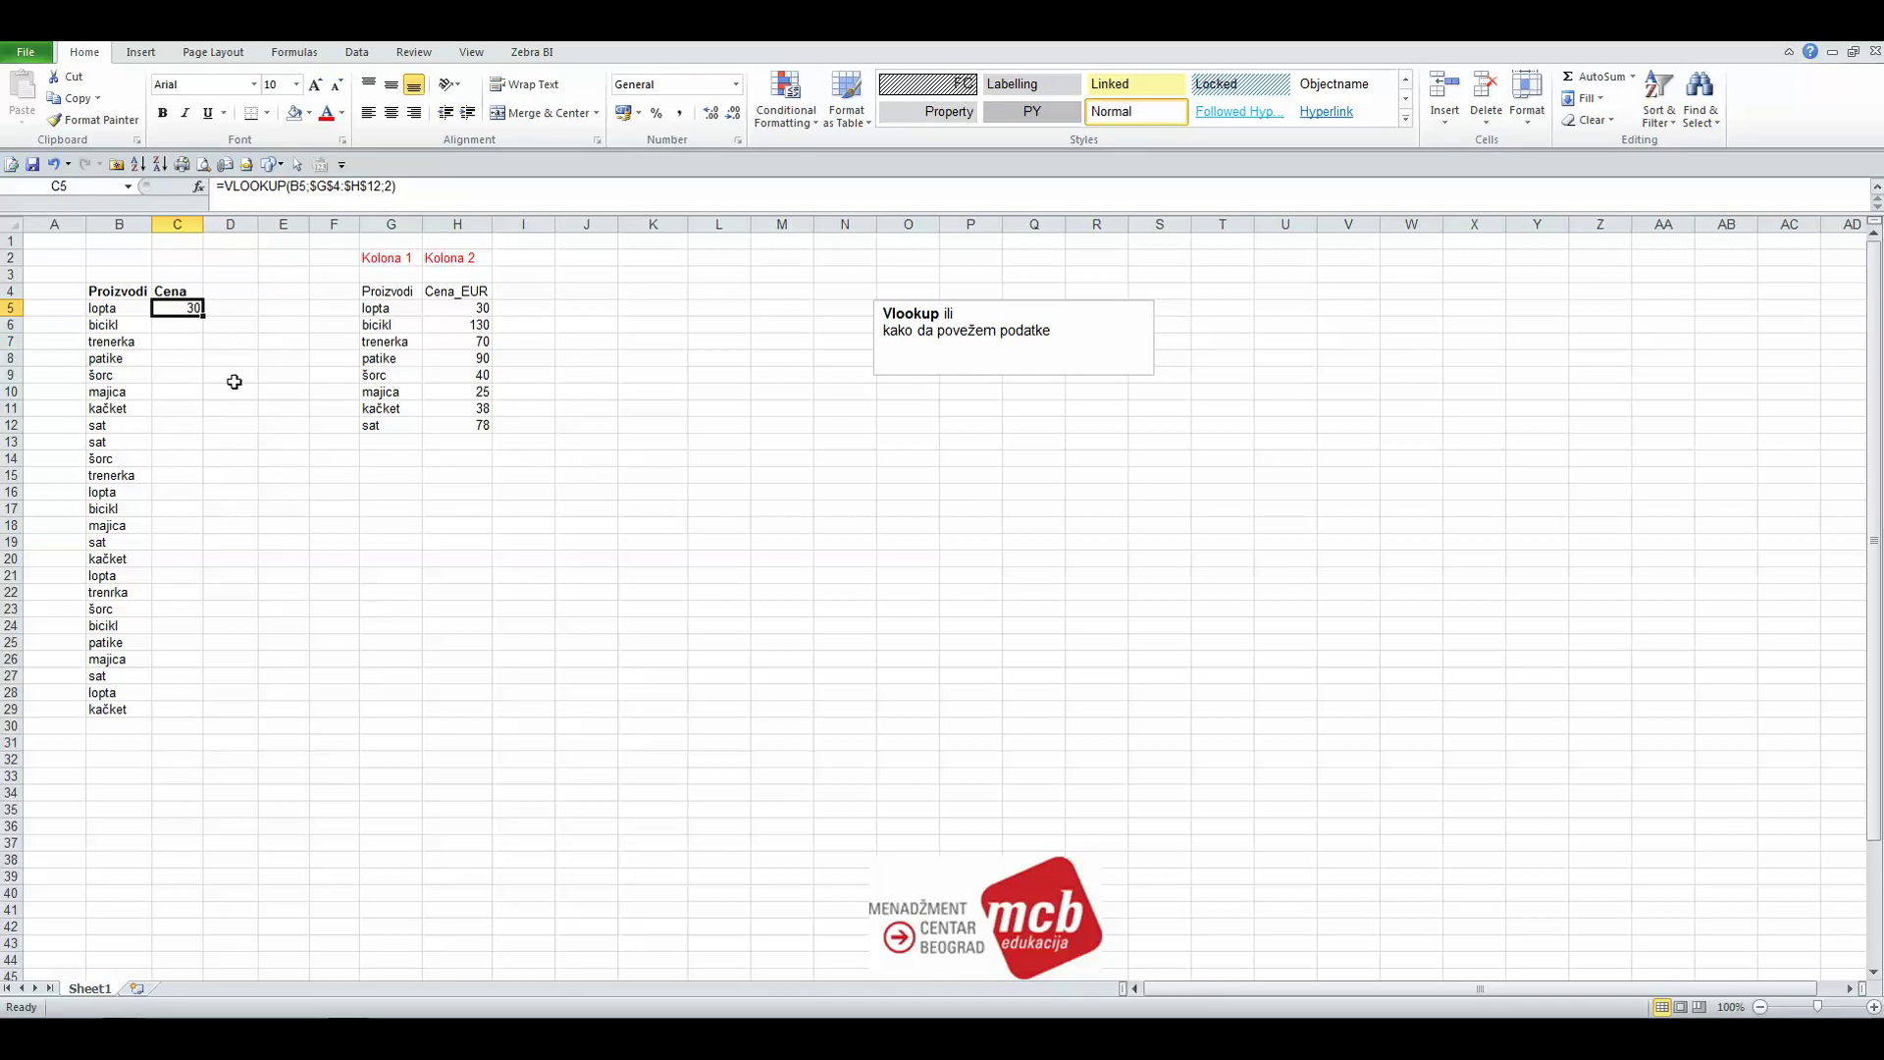
pyautogui.click(174, 309)
pyautogui.click(203, 314)
pyautogui.doubleClick(201, 314)
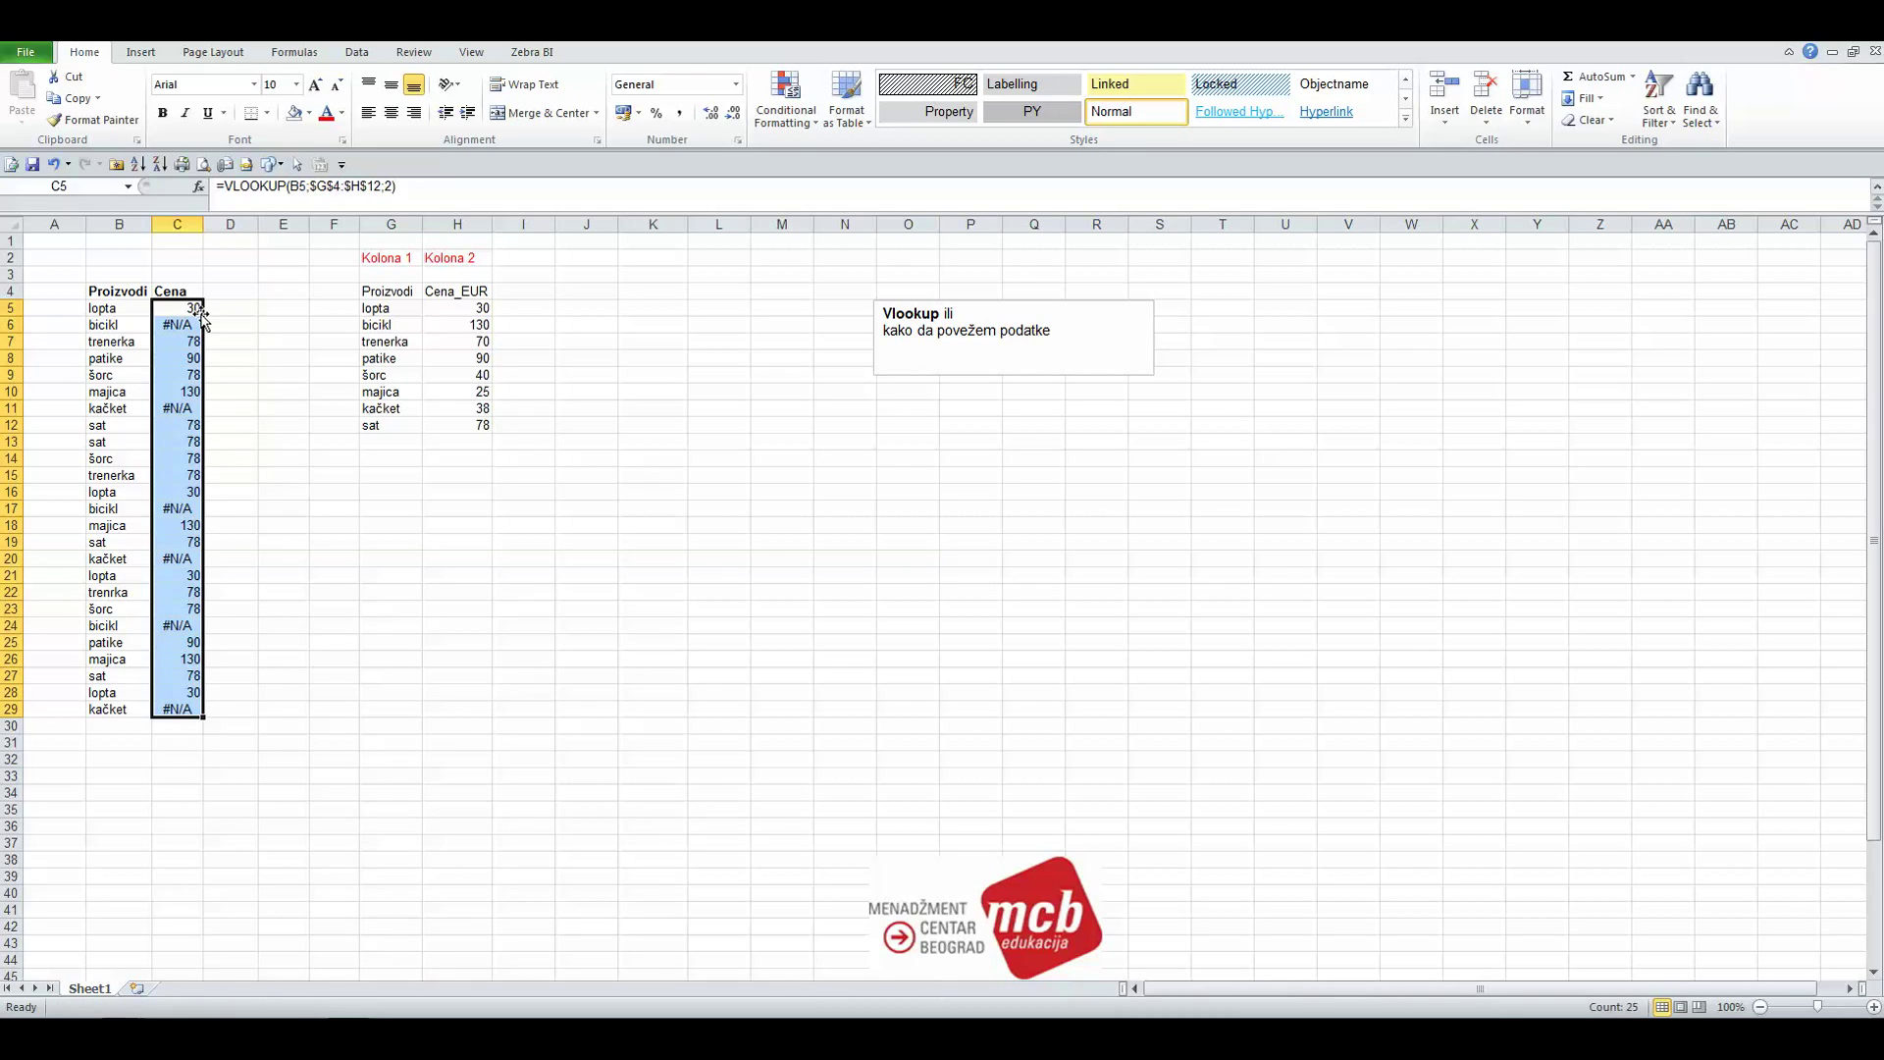
pyautogui.click(236, 353)
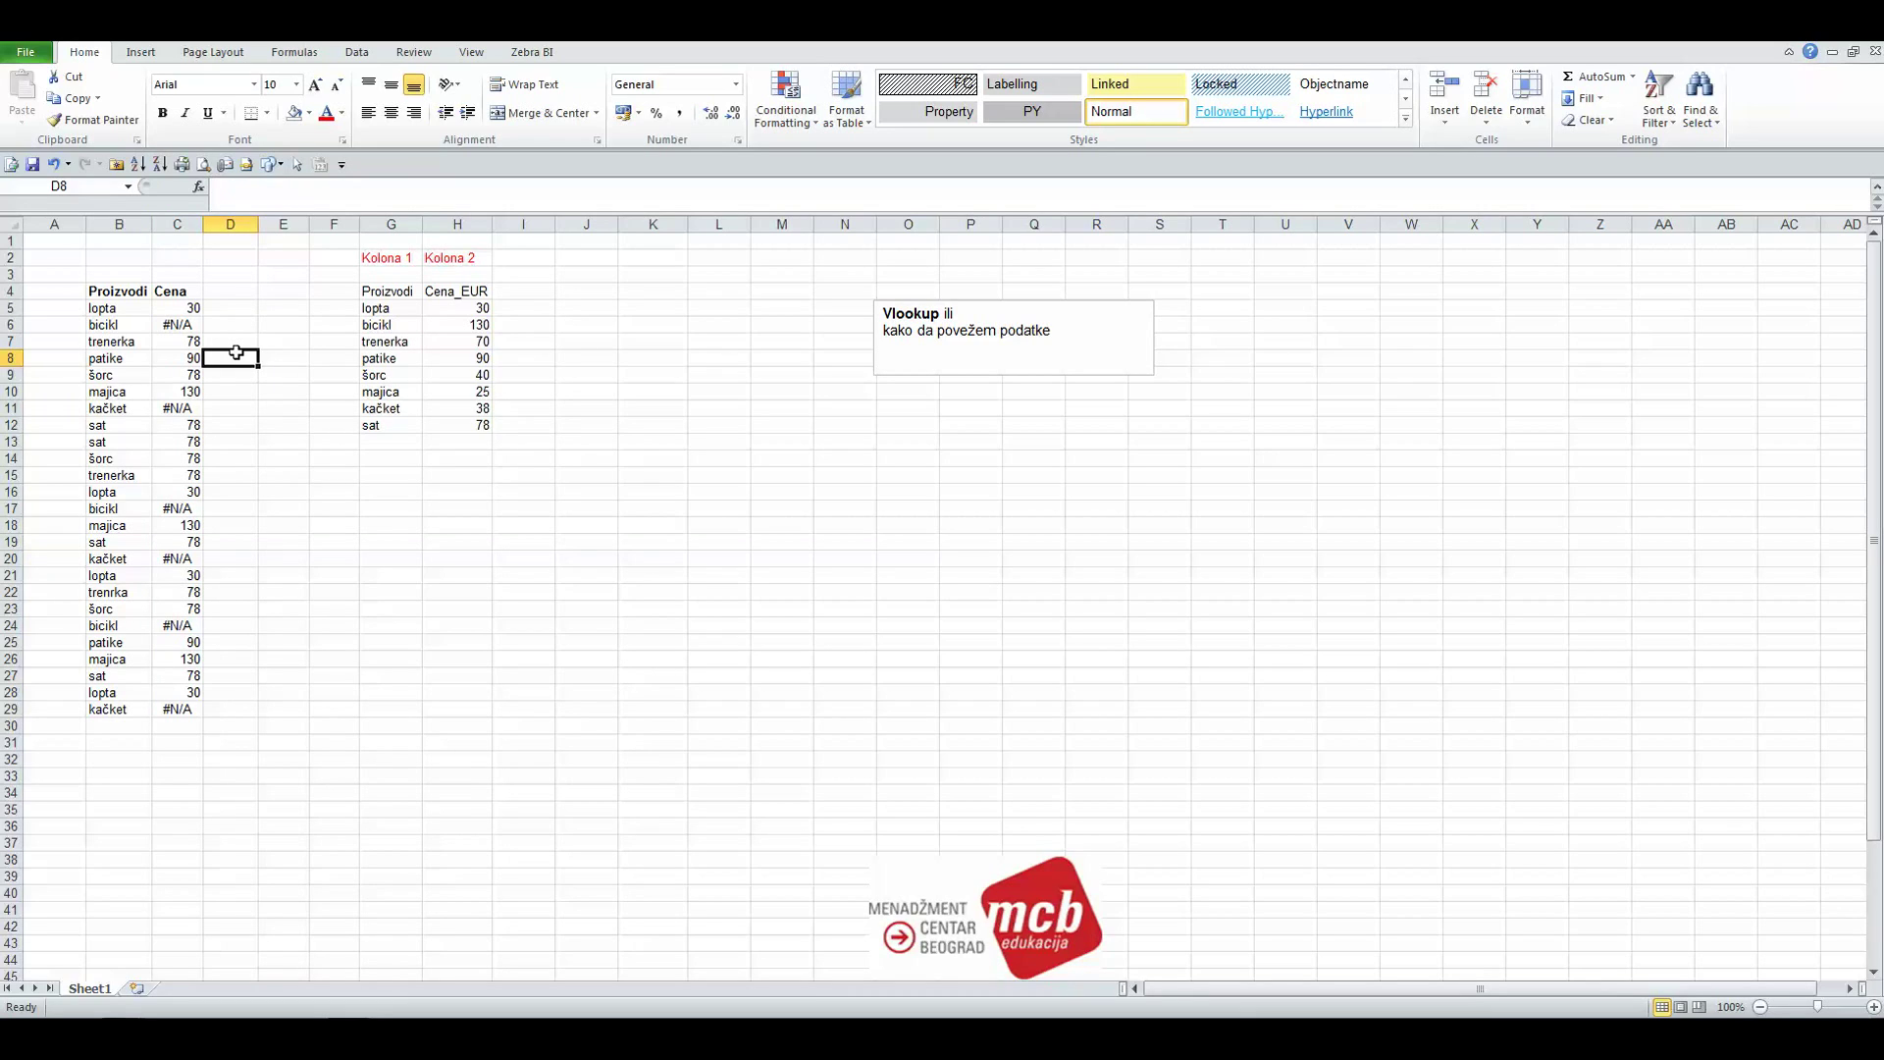
pyautogui.click(167, 407)
pyautogui.click(147, 409)
pyautogui.click(159, 409)
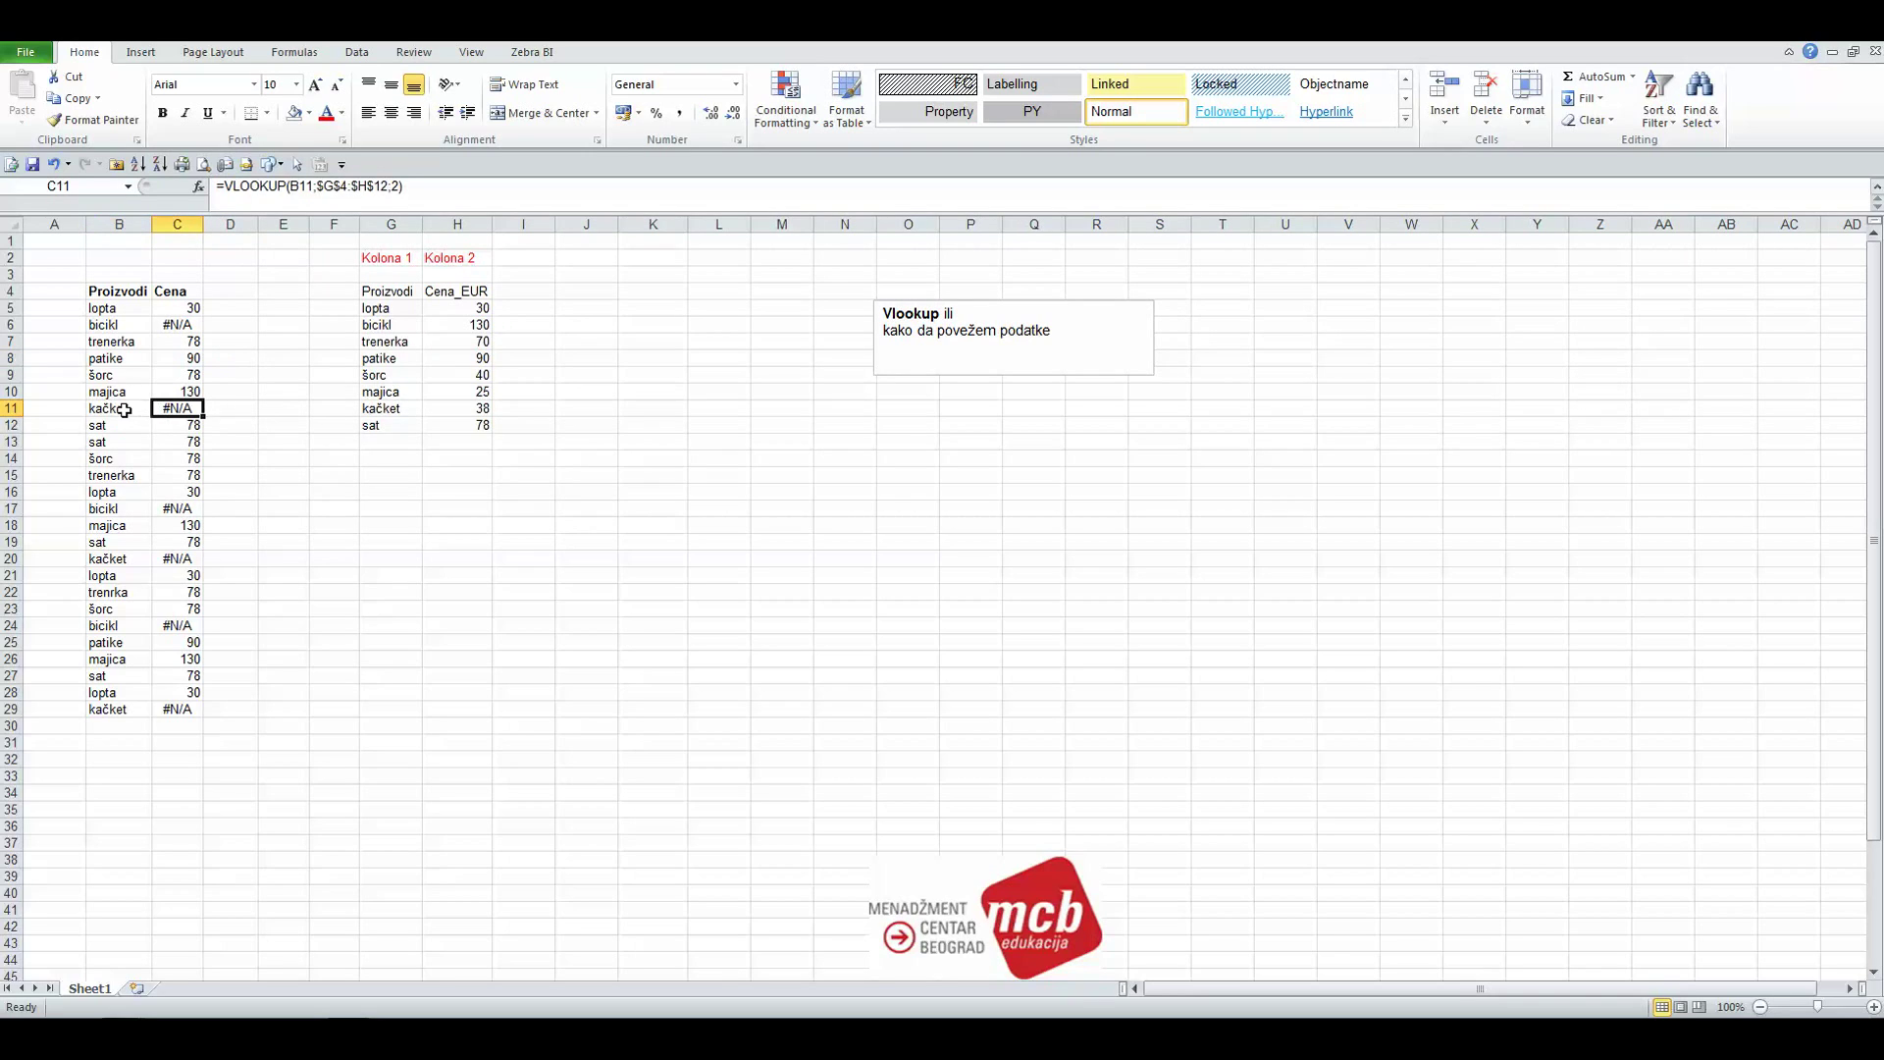
pyautogui.click(117, 409)
pyautogui.click(159, 407)
pyautogui.click(108, 508)
pyautogui.click(168, 508)
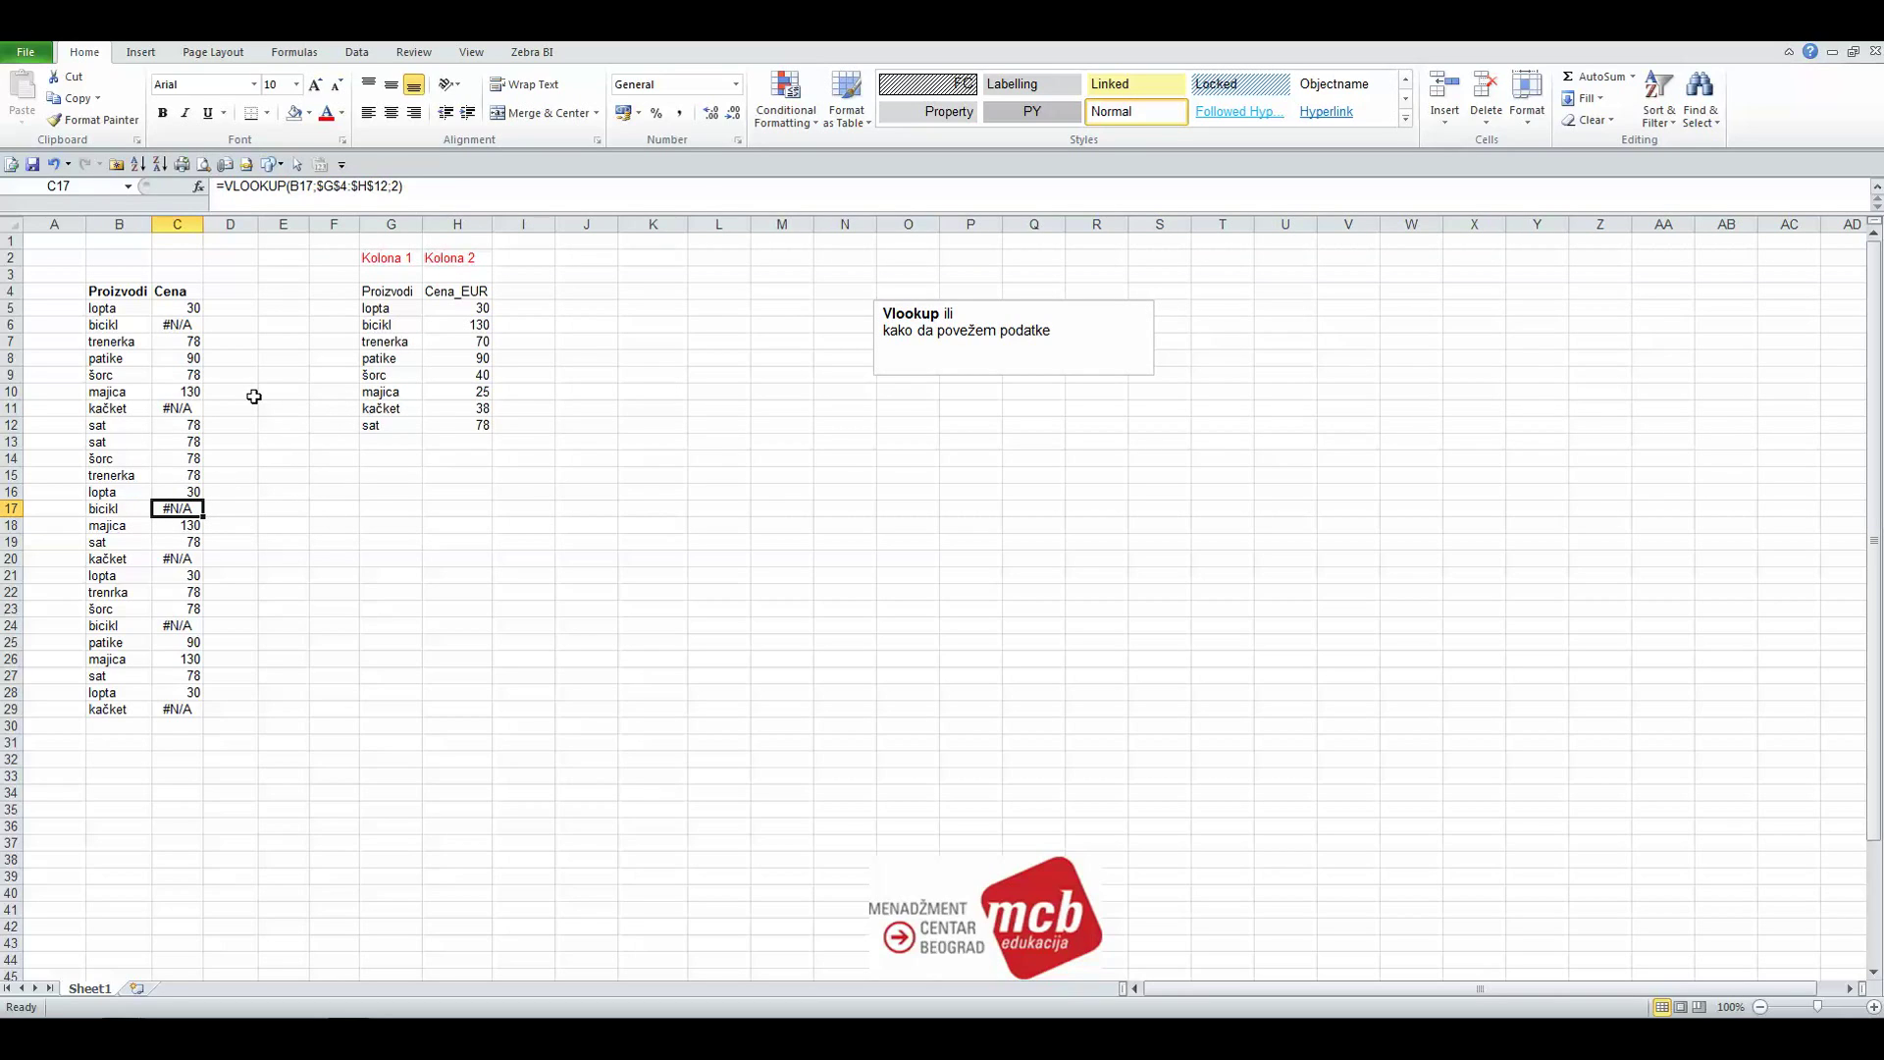
pyautogui.click(182, 309)
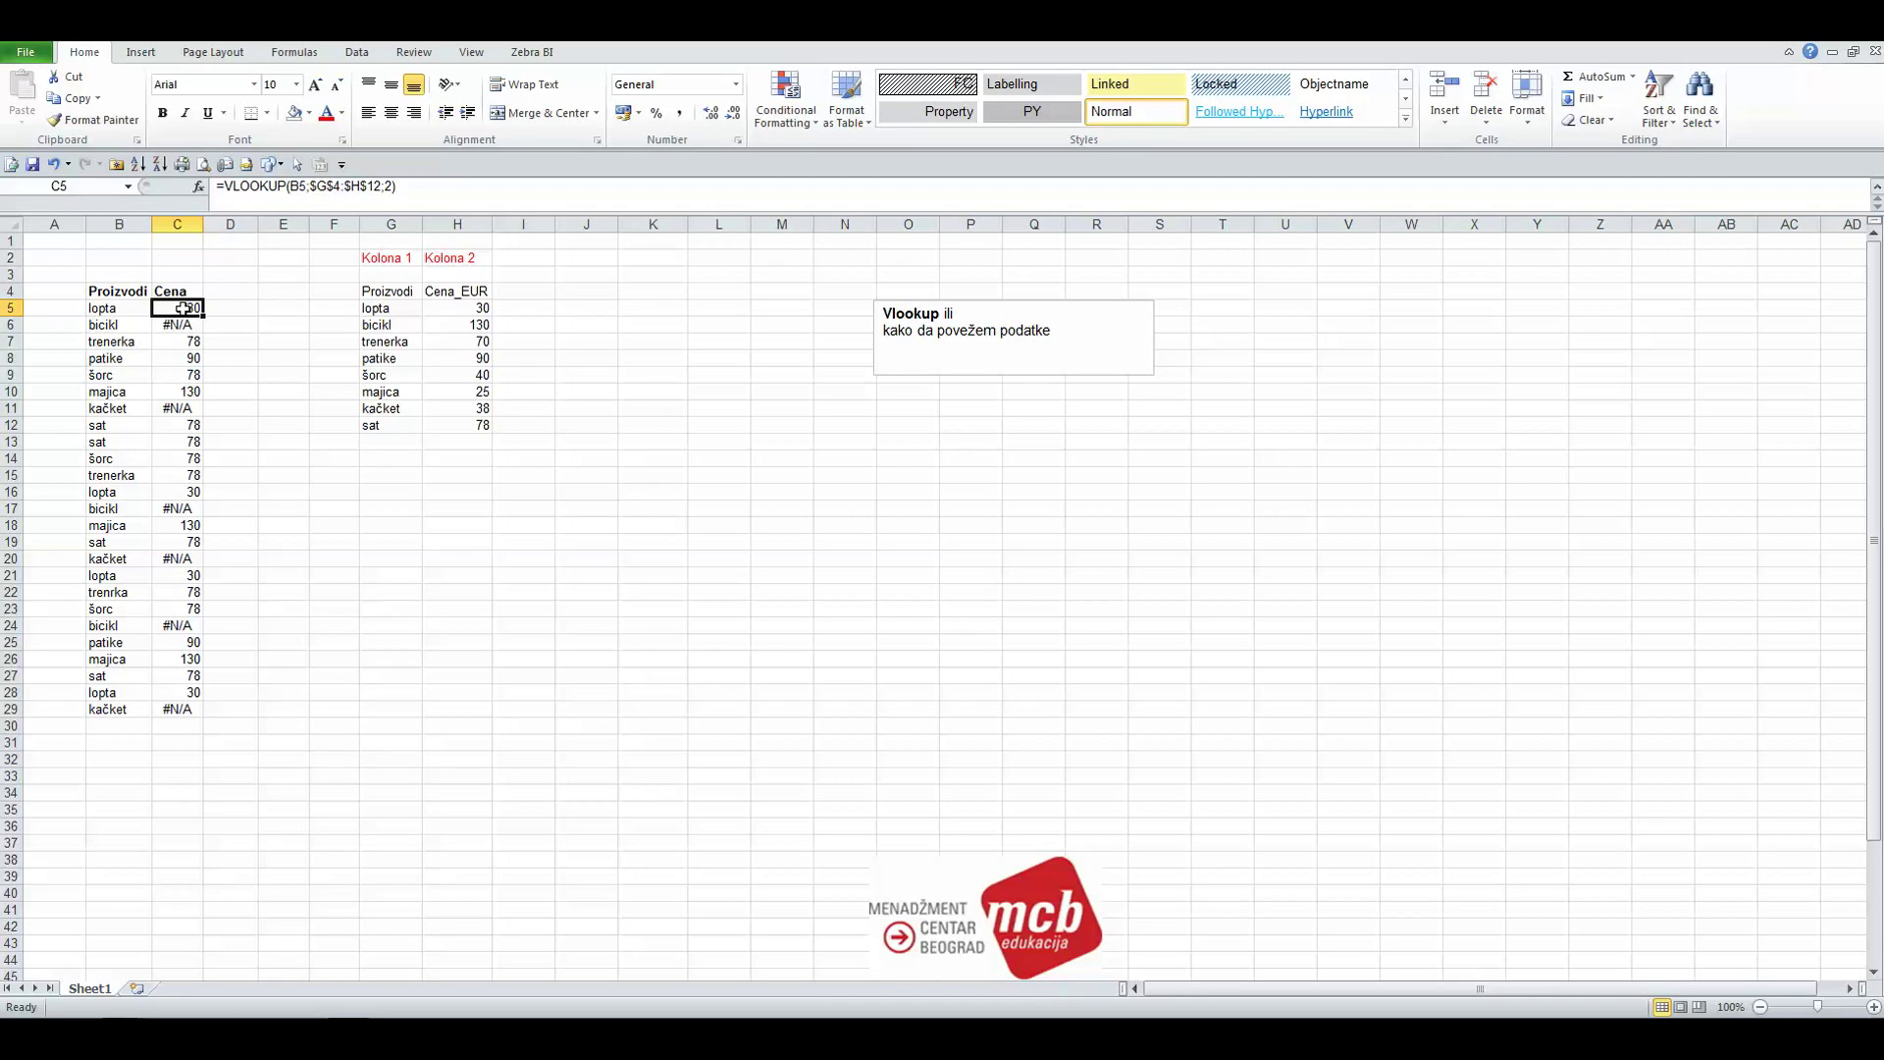
# Step: Set Range_lookup to 0 in the C5 VLOOKUP for an exact match
pyautogui.click(199, 188)
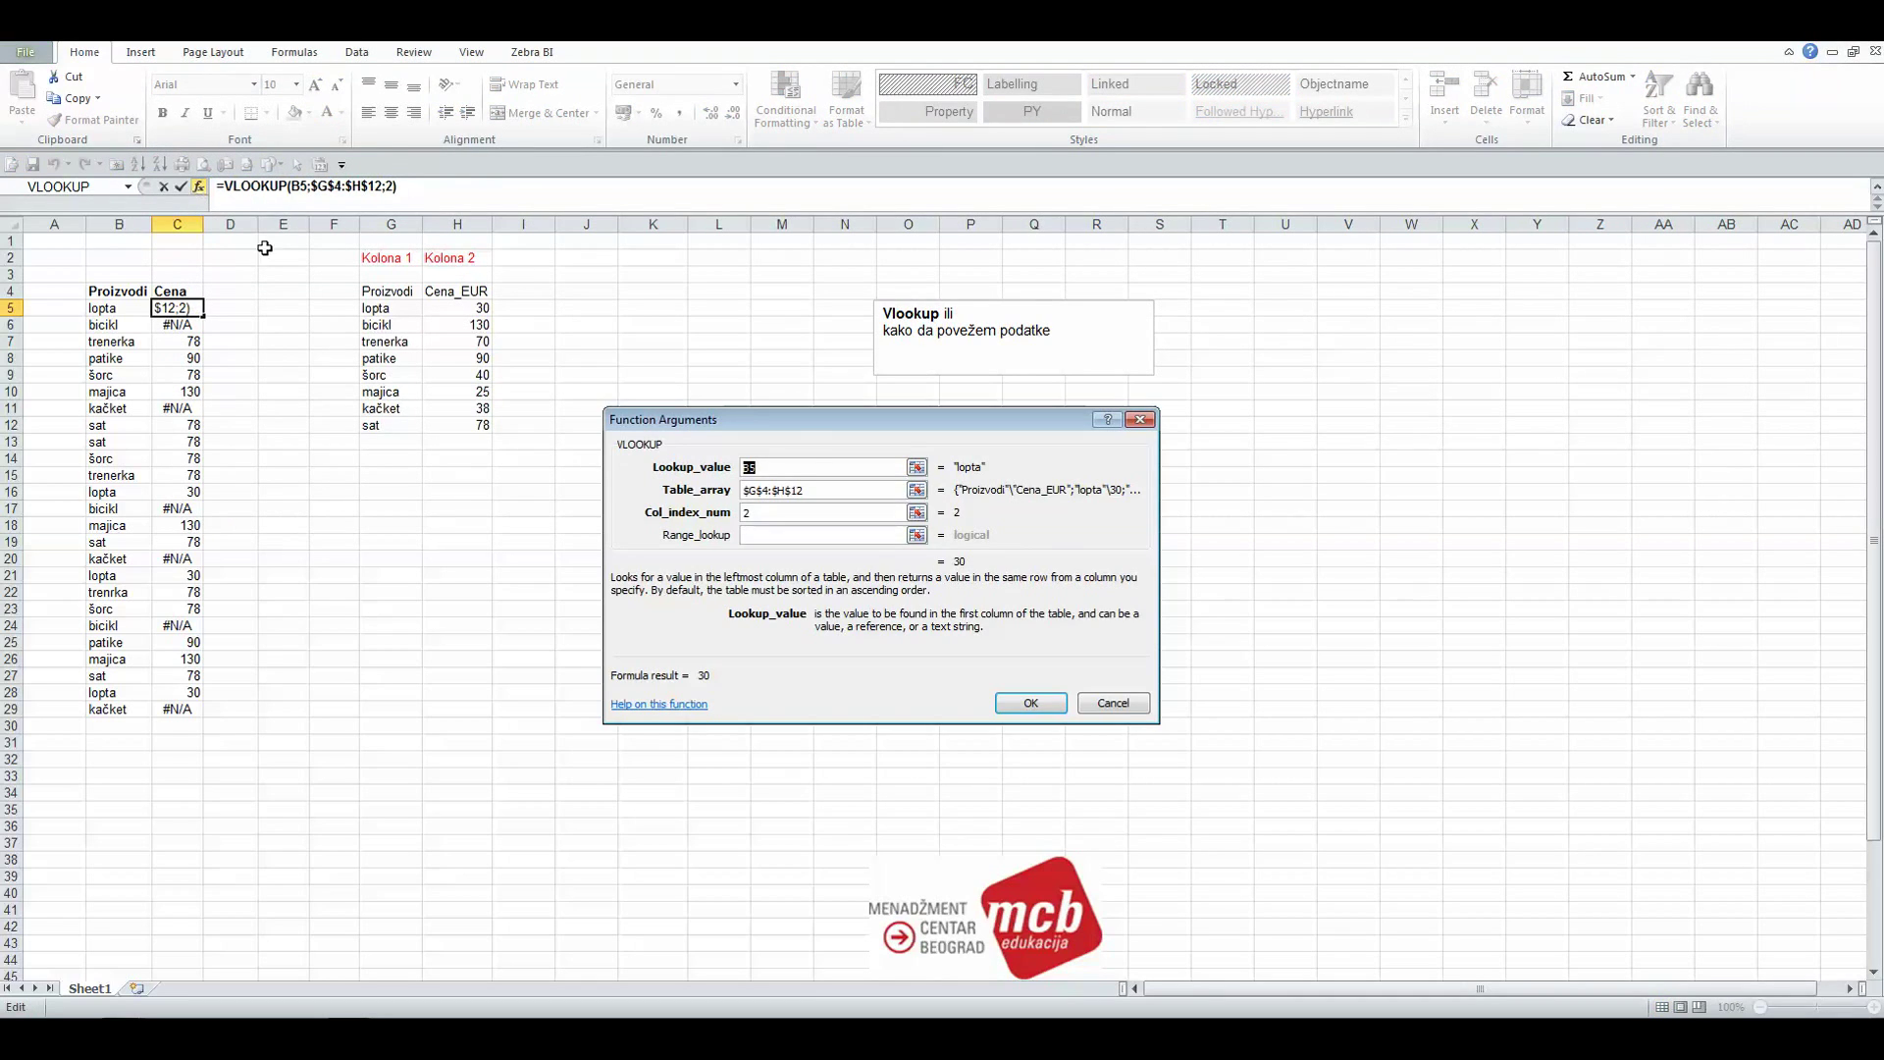
pyautogui.moveTo(795, 424); pyautogui.dragTo(795, 391)
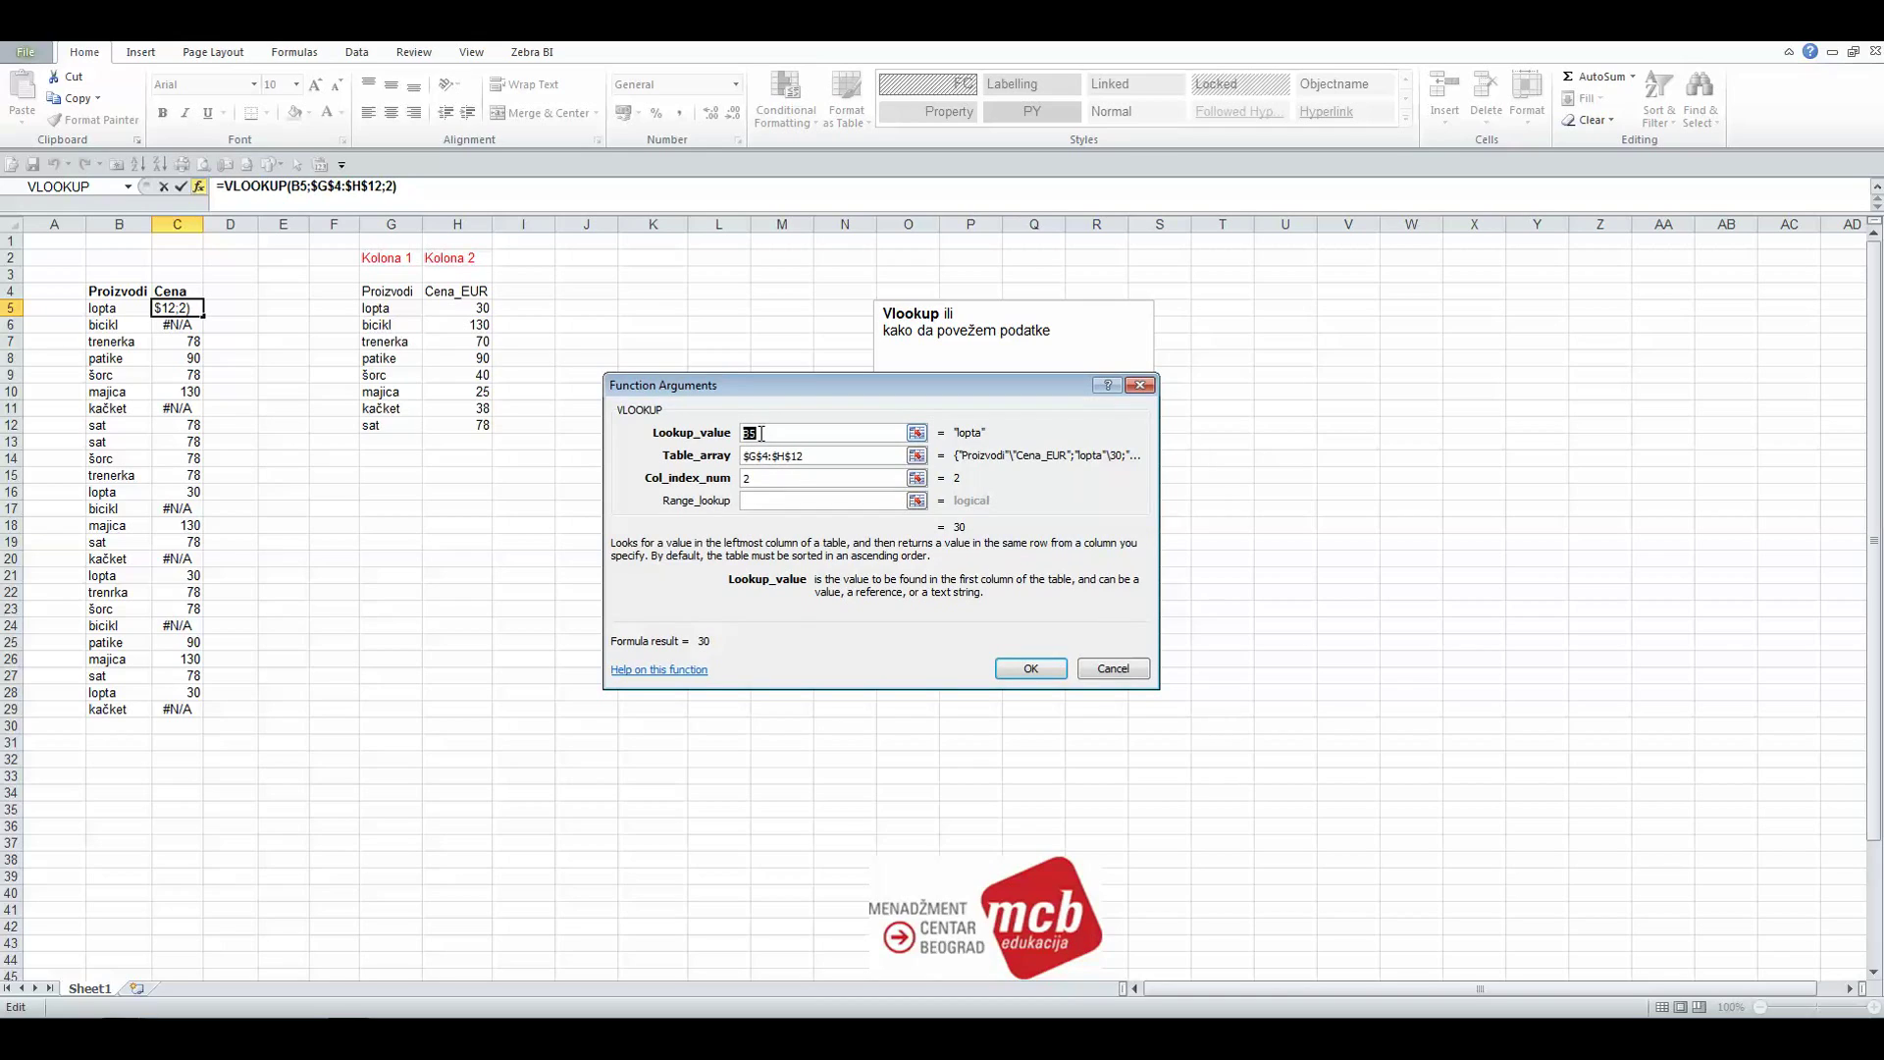
pyautogui.click(754, 502)
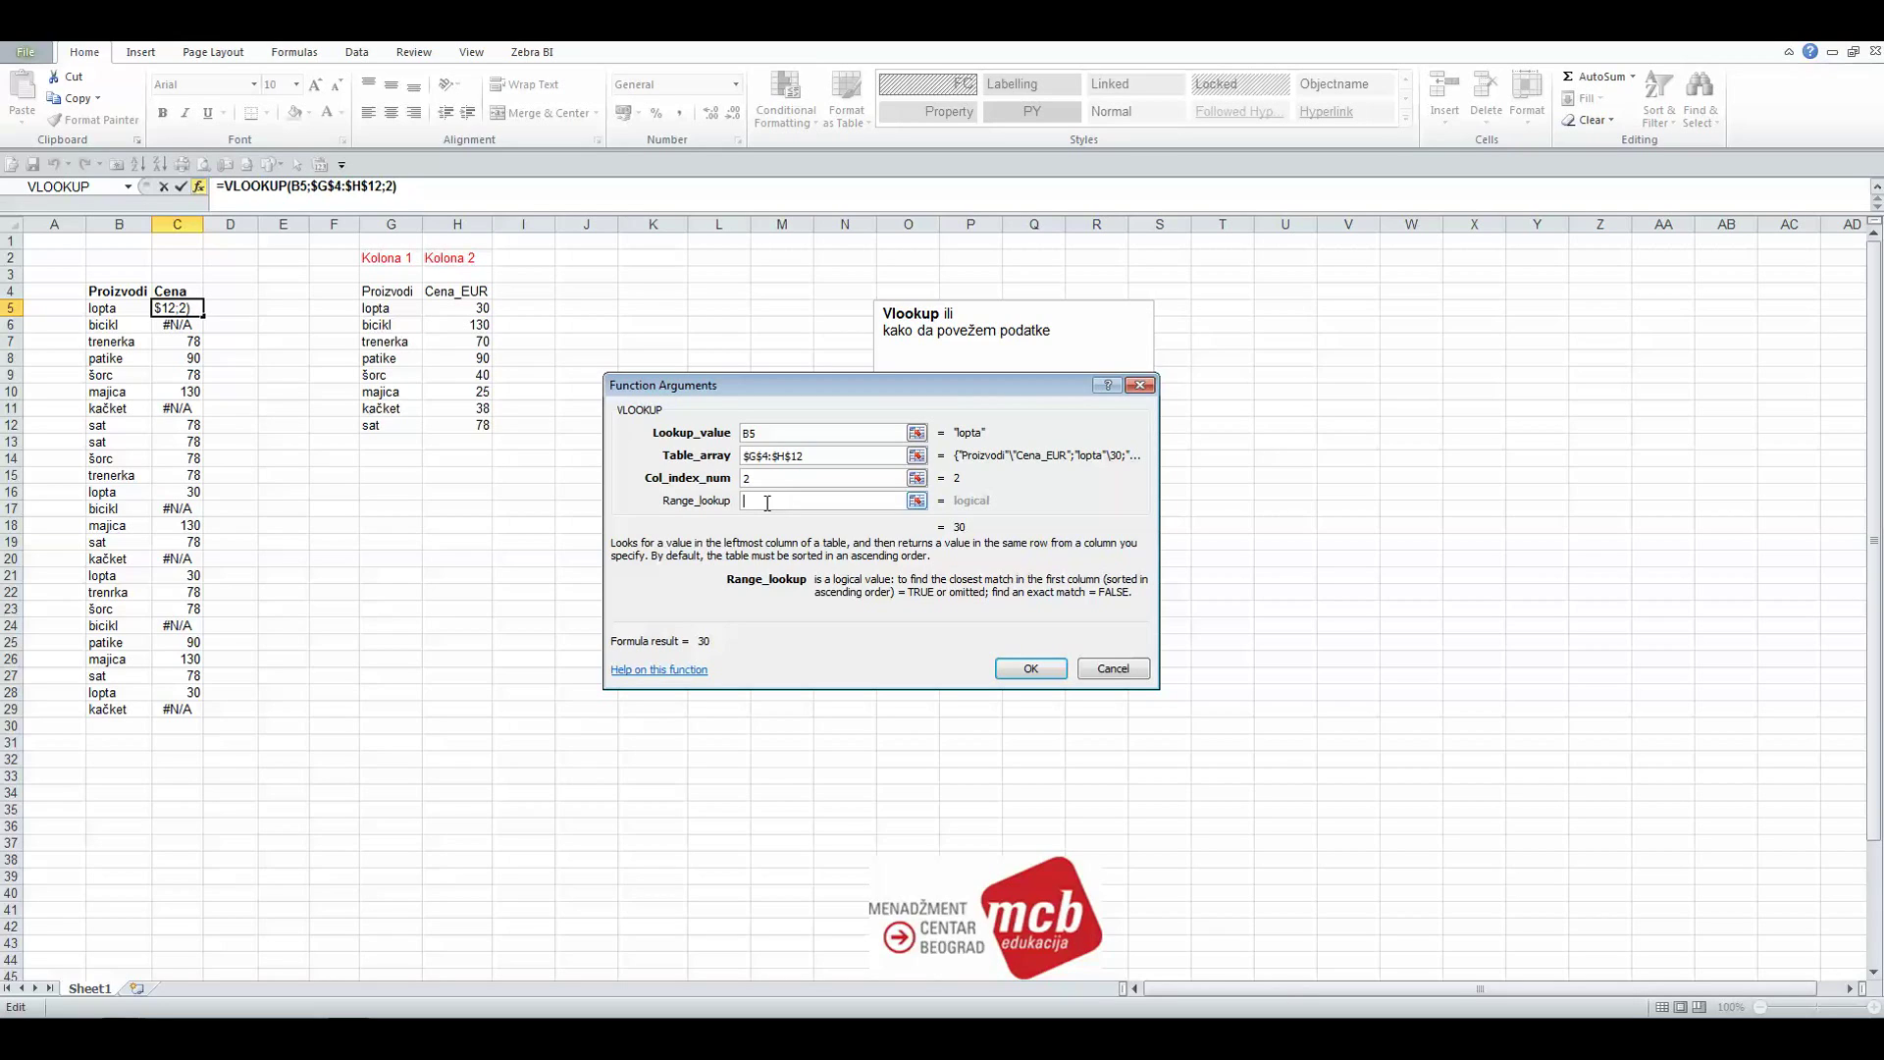
pyautogui.write('0')
pyautogui.click(1023, 672)
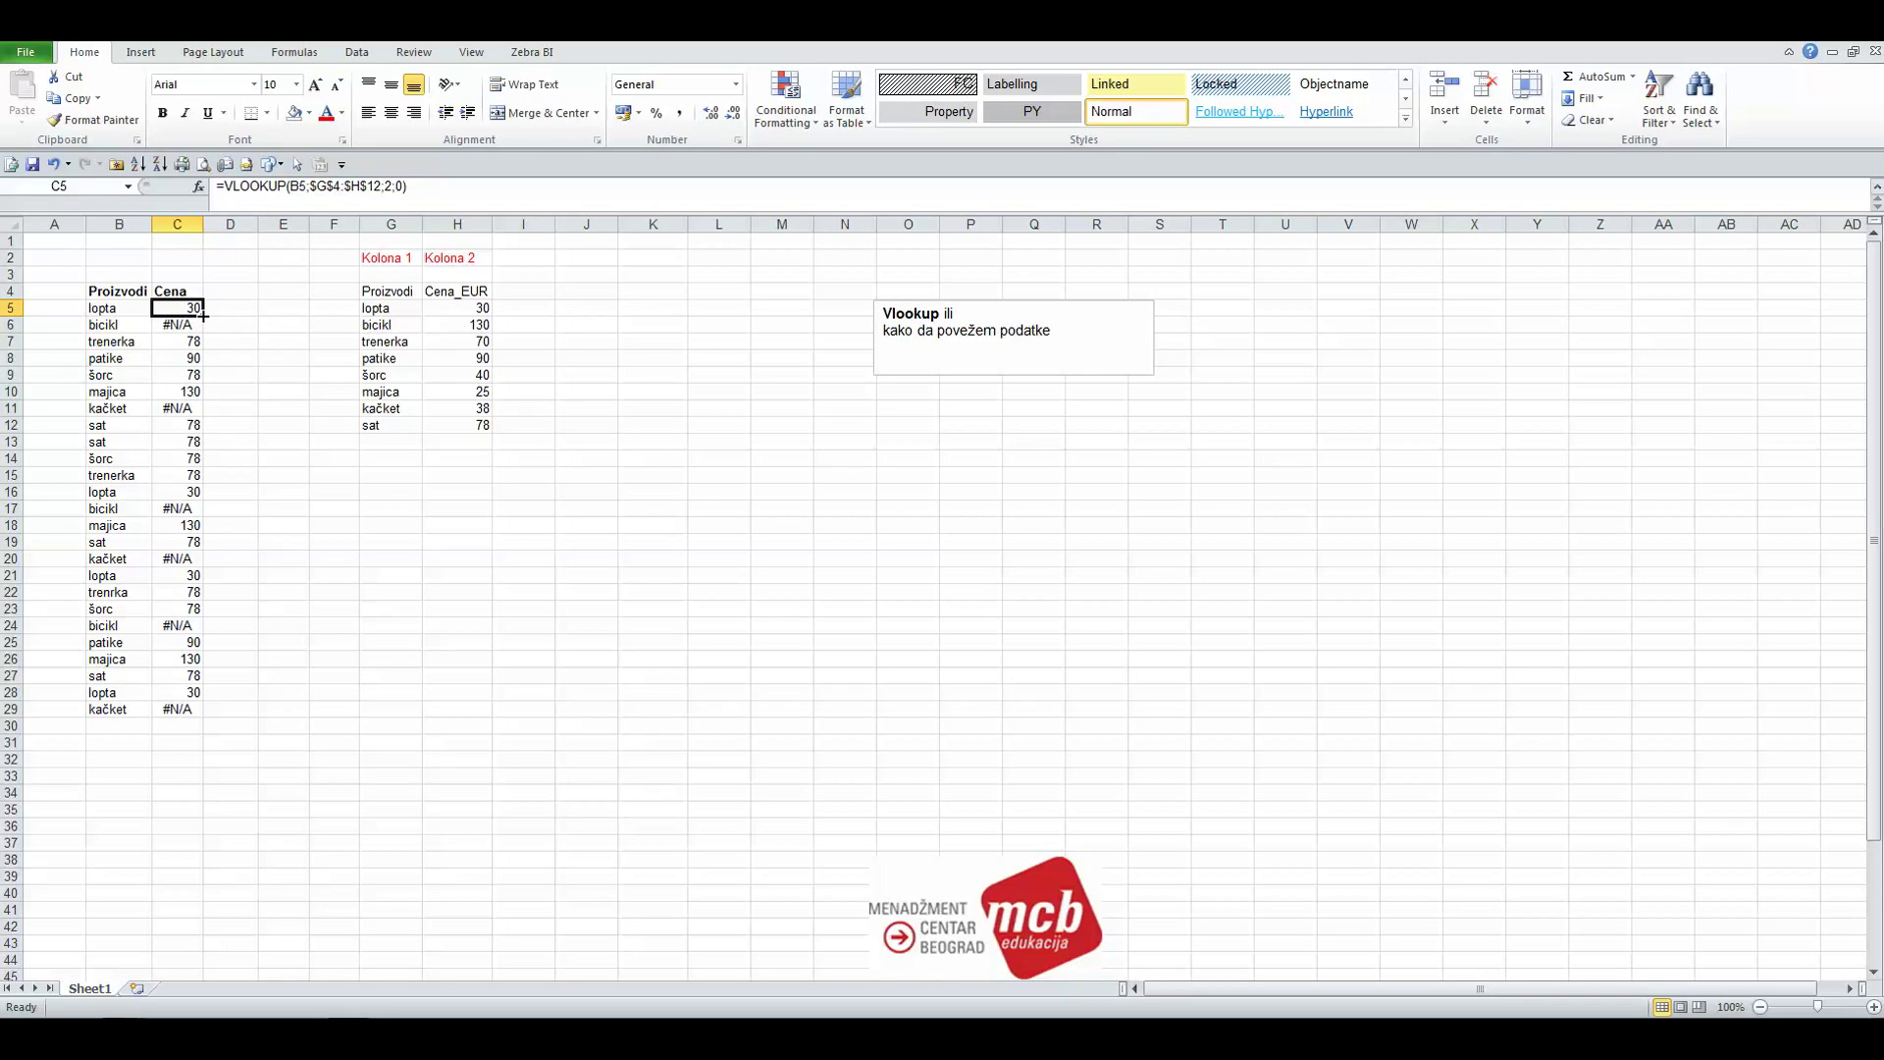
pyautogui.click(204, 312)
# Step: Refill C5:C29 with the exact-match formula and select the misspelled trenrka in B22
pyautogui.doubleClick(204, 312)
pyautogui.click(252, 413)
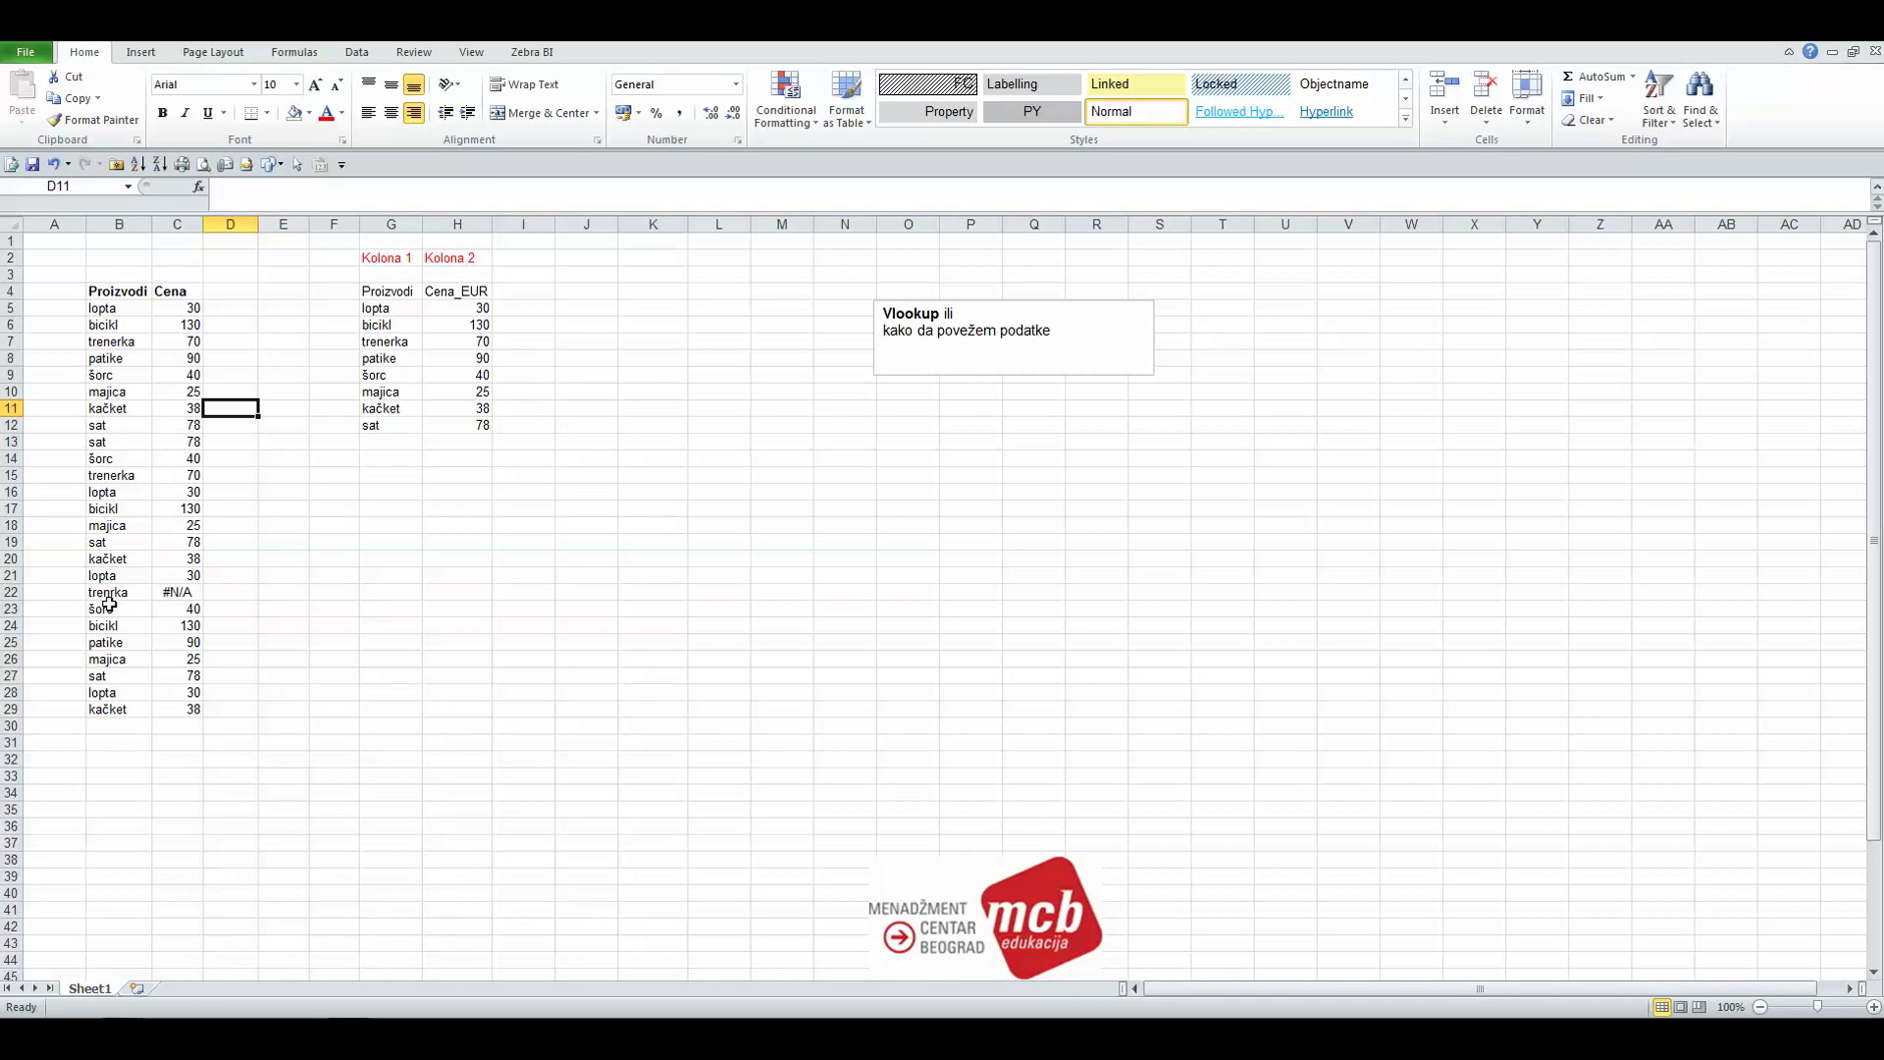
pyautogui.click(110, 593)
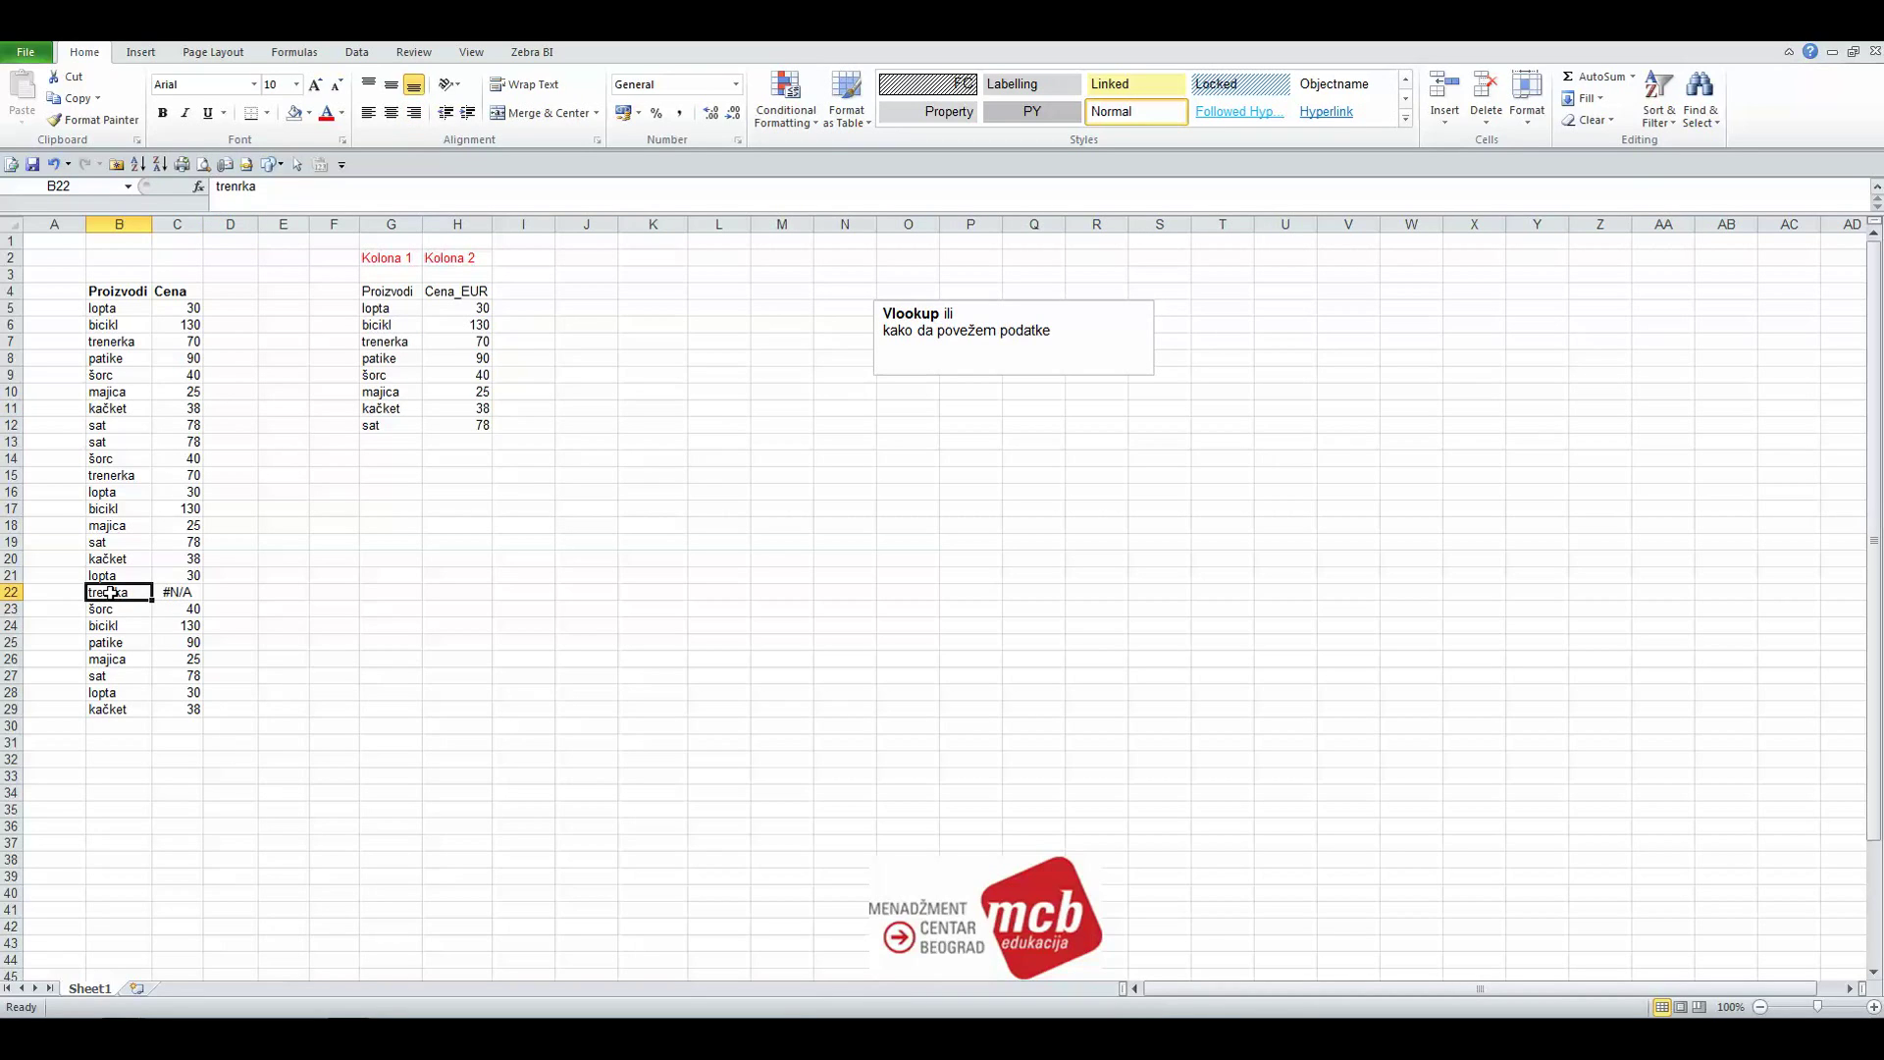
# Step: Correct B22 from trenrka to trenerka, so its Cena shows 70
pyautogui.write('trenerka')
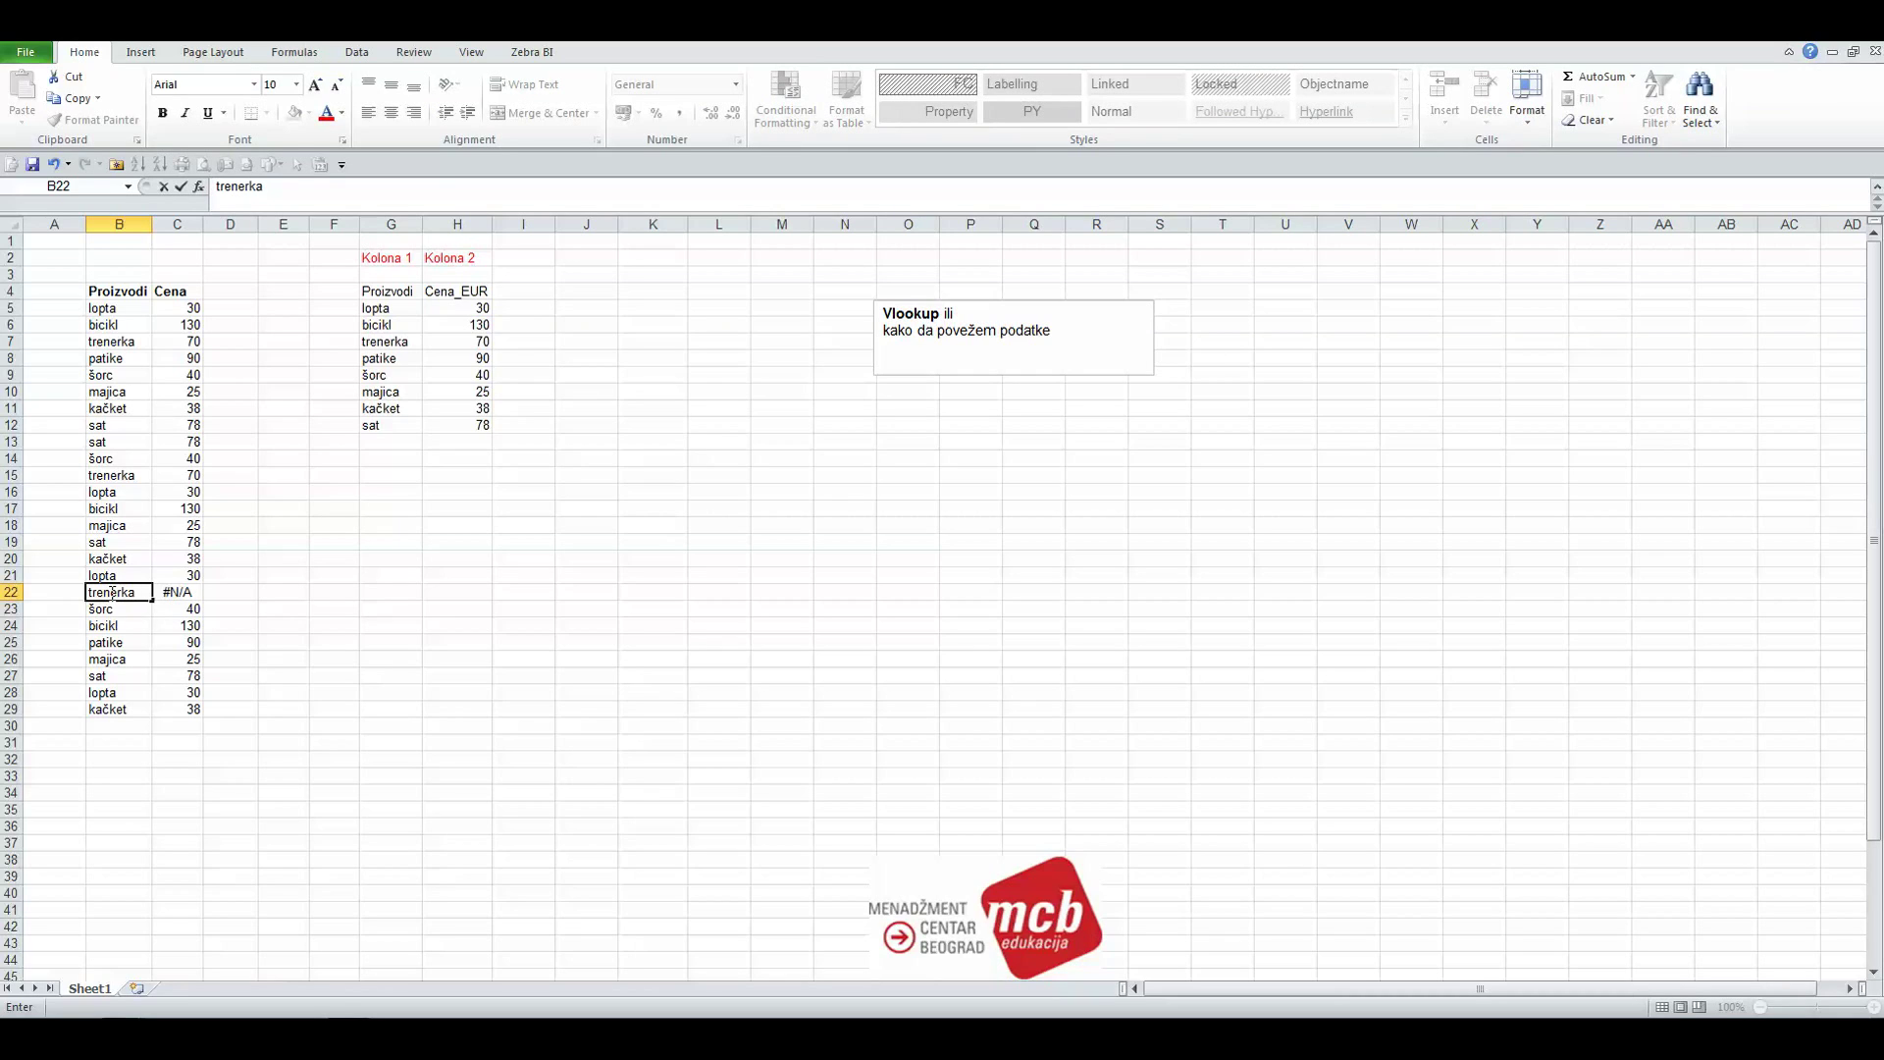
pyautogui.press('Return')
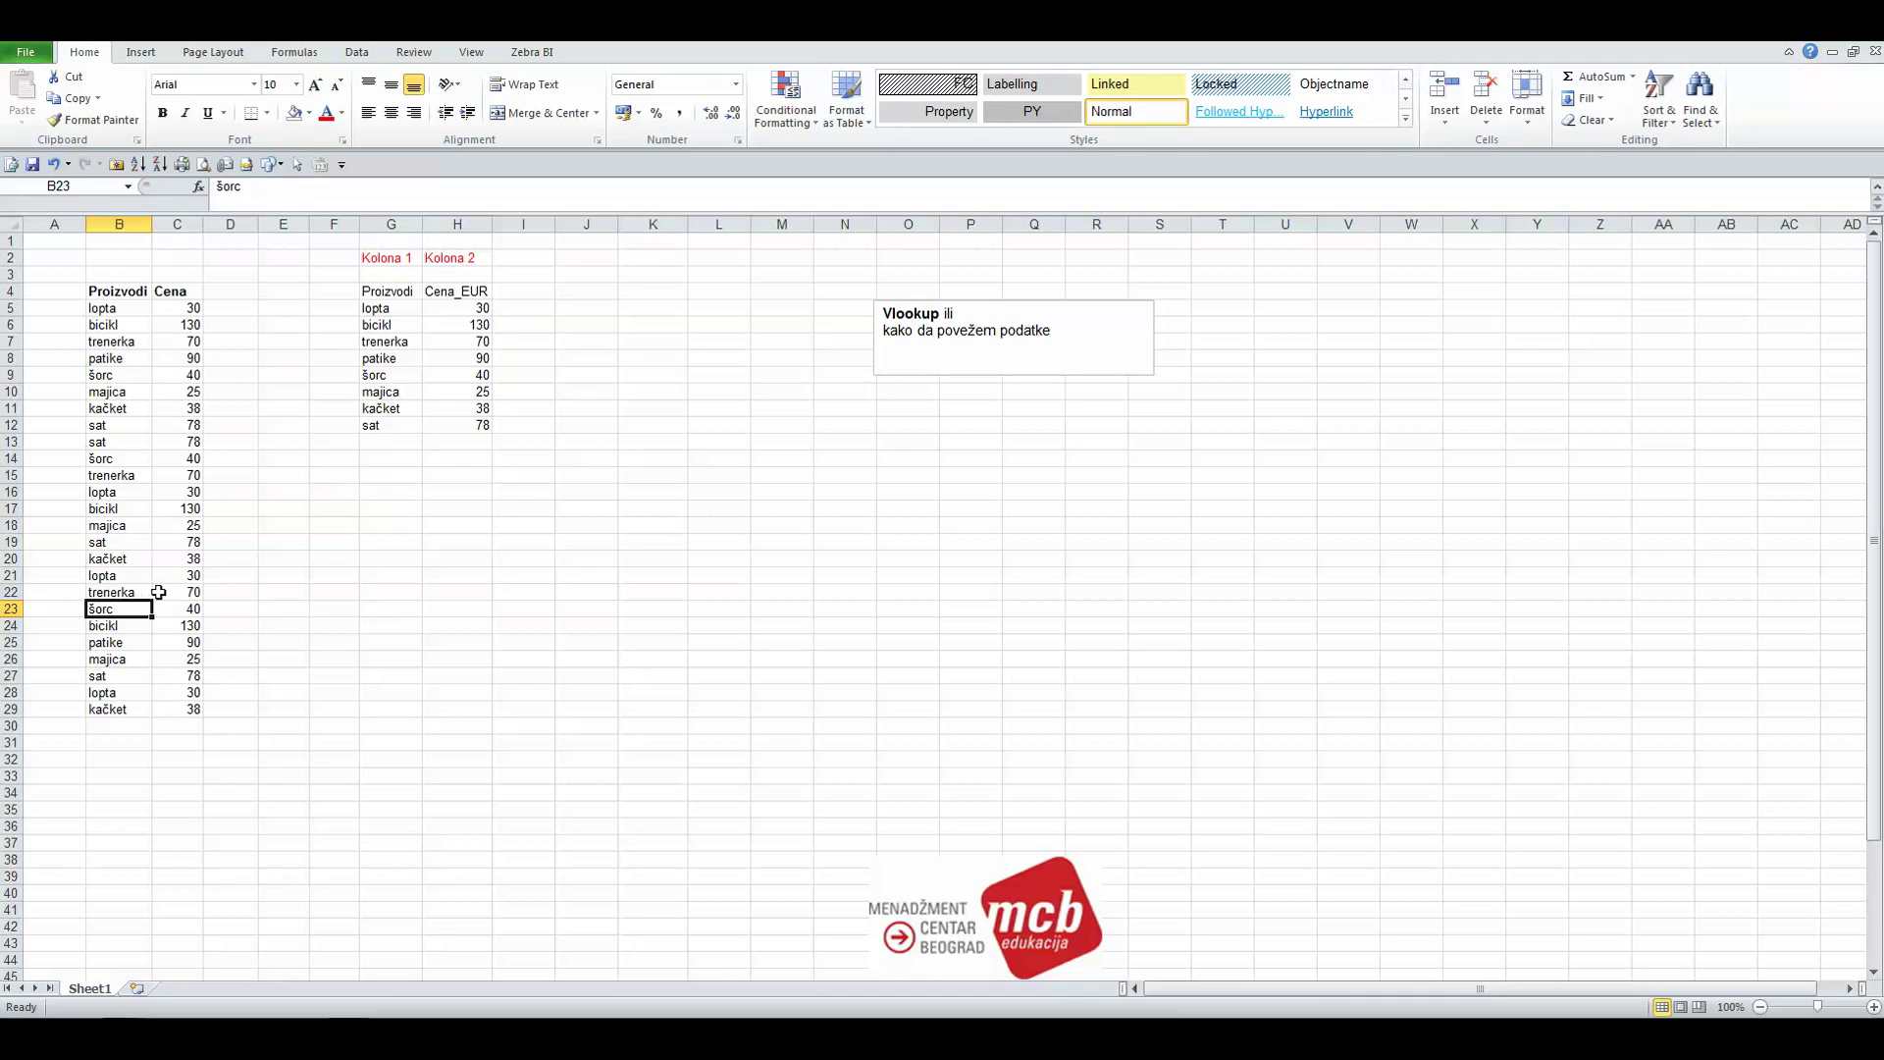
pyautogui.click(268, 459)
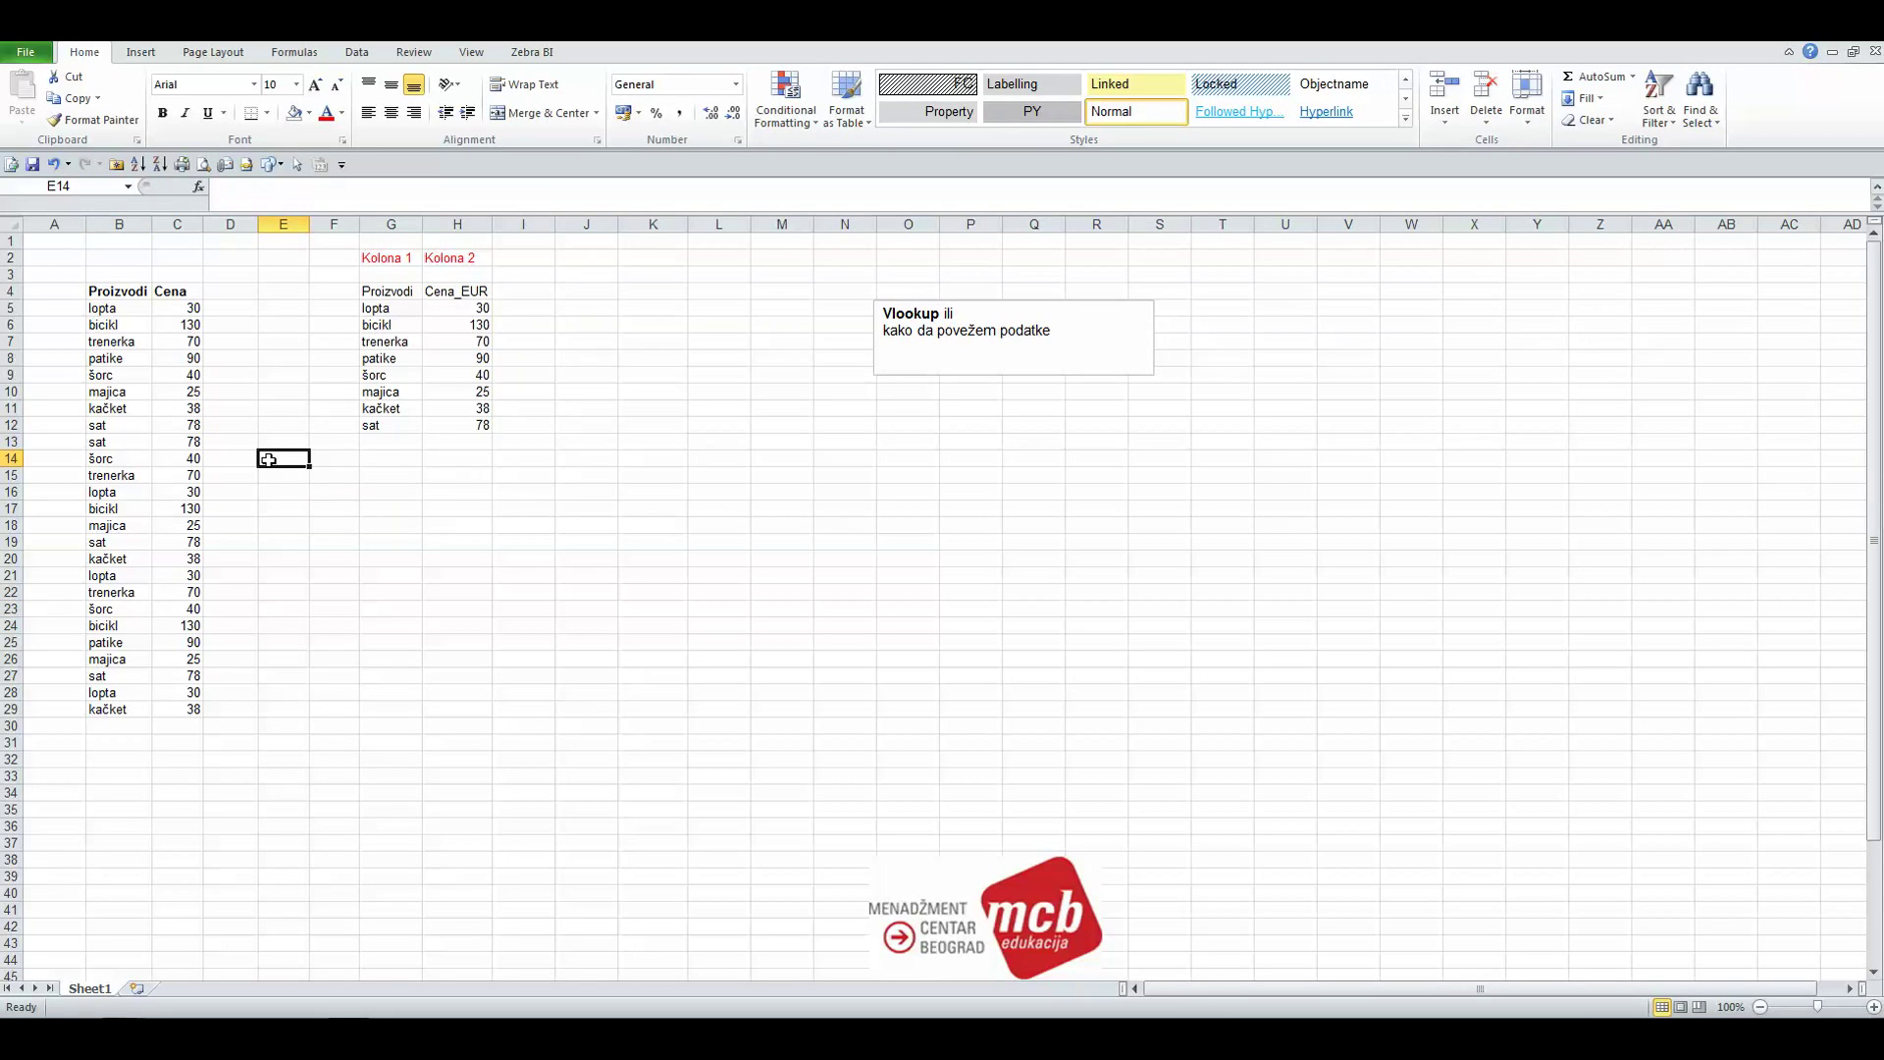